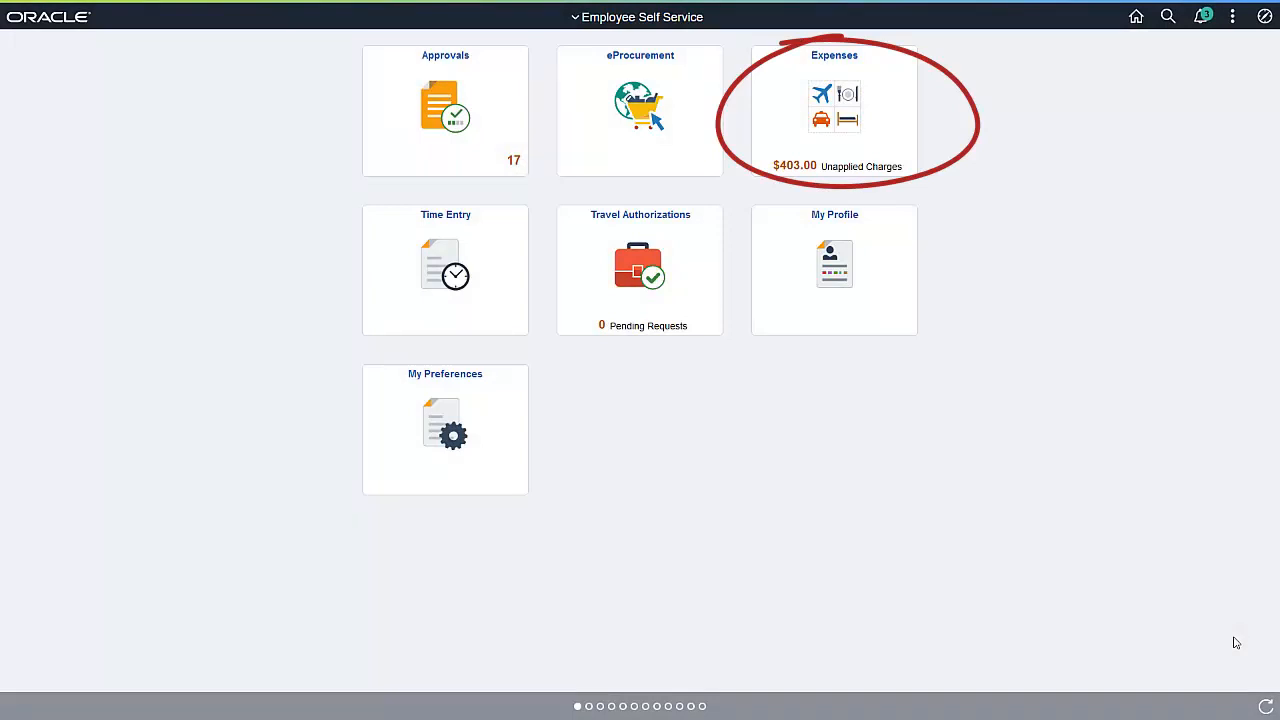
# Start an expense report with business purpose User Conference, description "Oracle Open World Conference" and default location San Francisco, California.
pyautogui.click(891, 120)
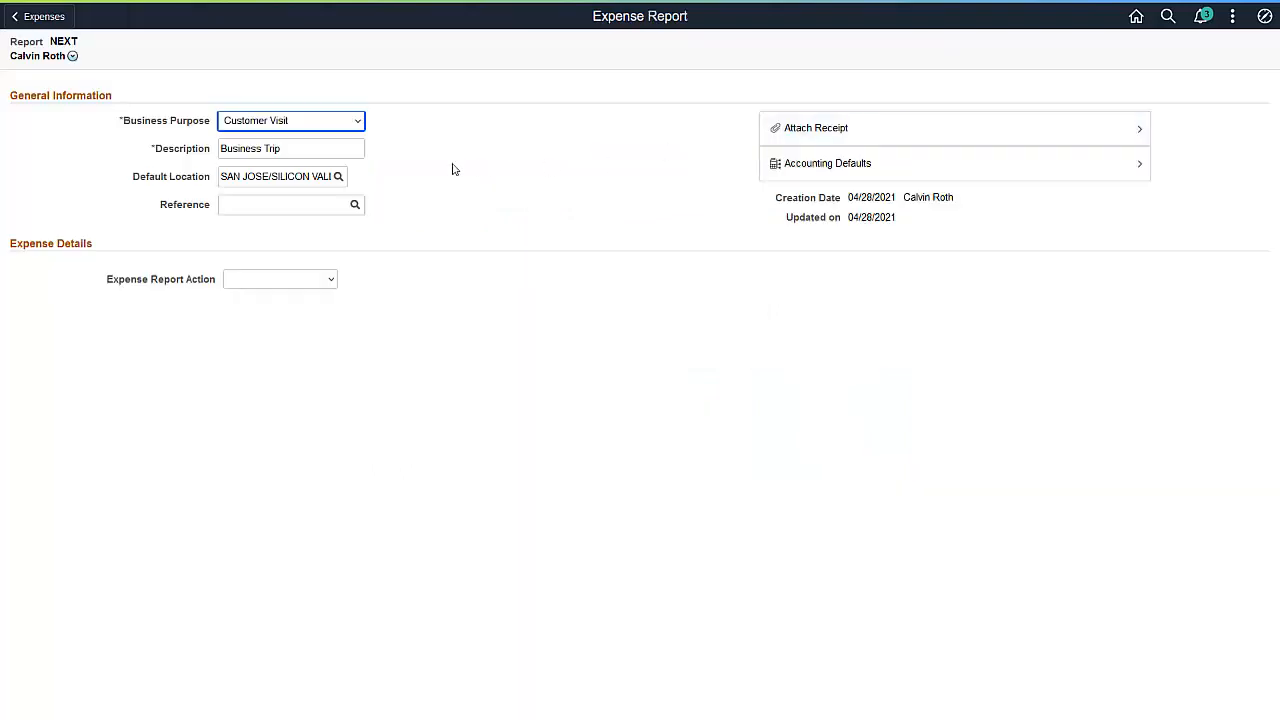
pyautogui.click(300, 120)
pyautogui.click(300, 434)
pyautogui.click(229, 148)
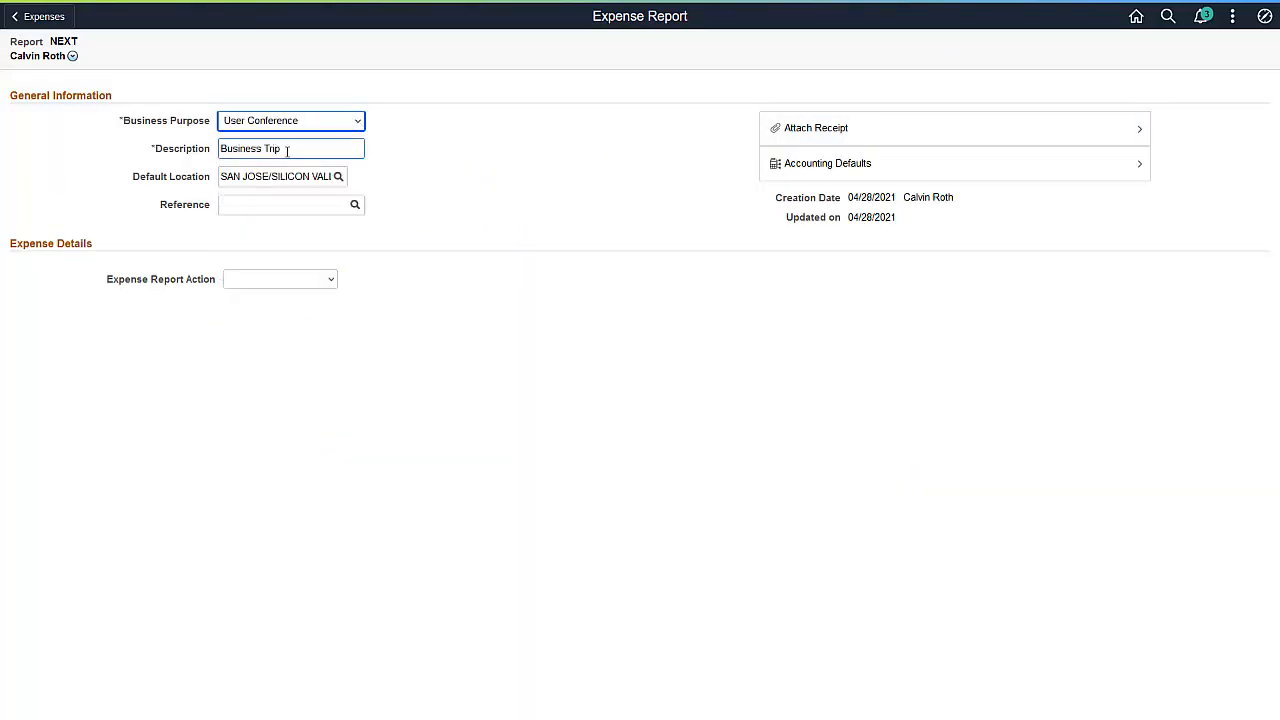
pyautogui.hotkey('ctrl', 'a')
pyautogui.write('Oracle Open World Conference')
pyautogui.press('Tab')
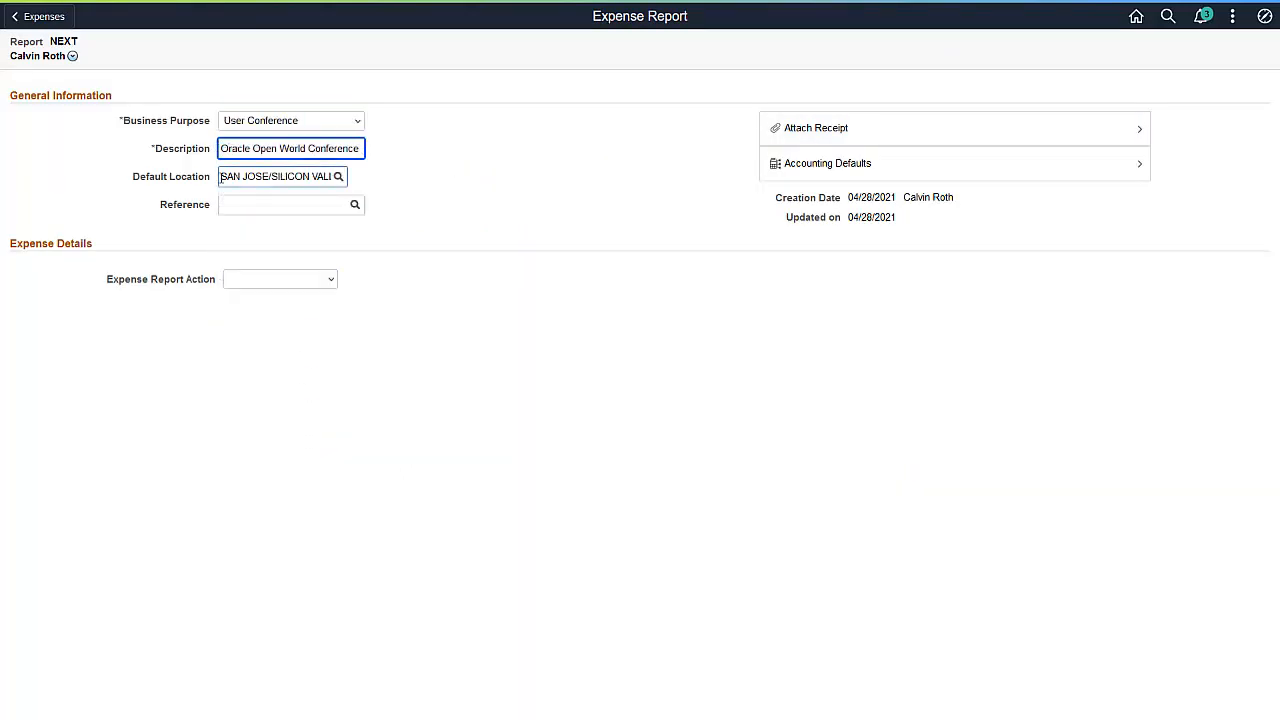
pyautogui.write('San')
pyautogui.click(255, 484)
# Add an Automobile Mileage expense line dated 04/12/2021 with the description "Mileage from Office to SF Conference Center.".
pyautogui.click(330, 282)
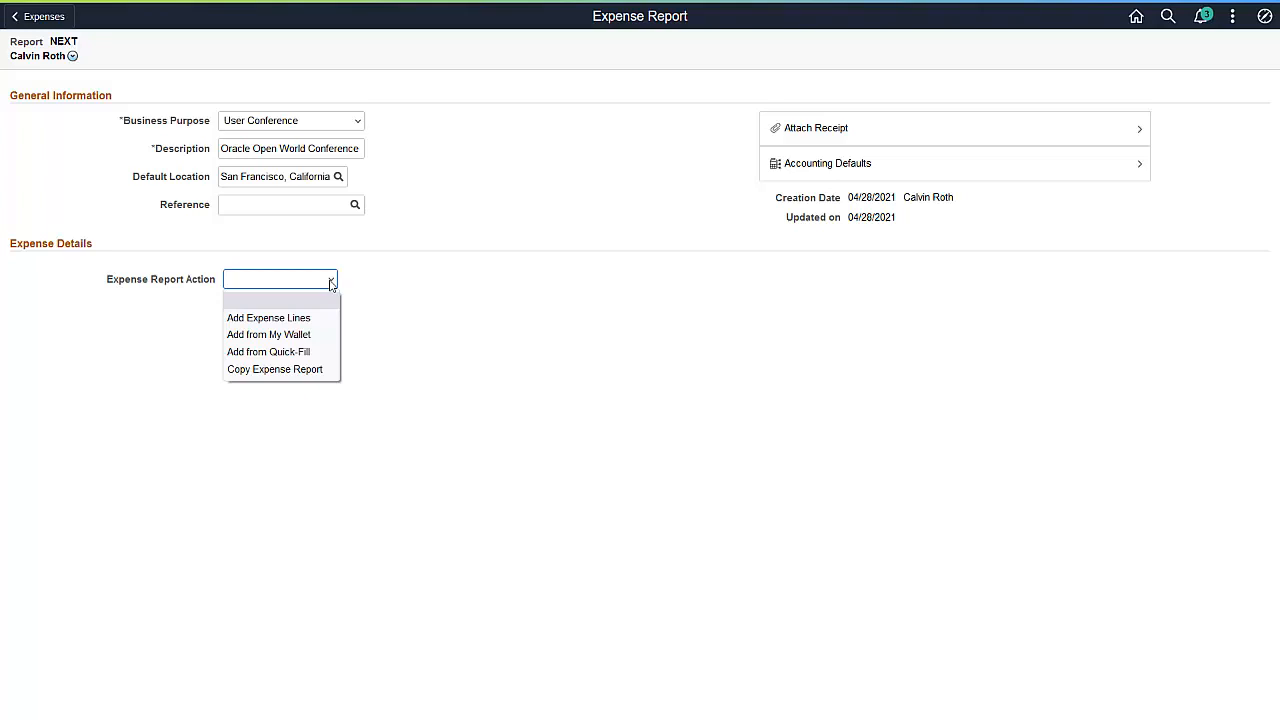
pyautogui.click(306, 318)
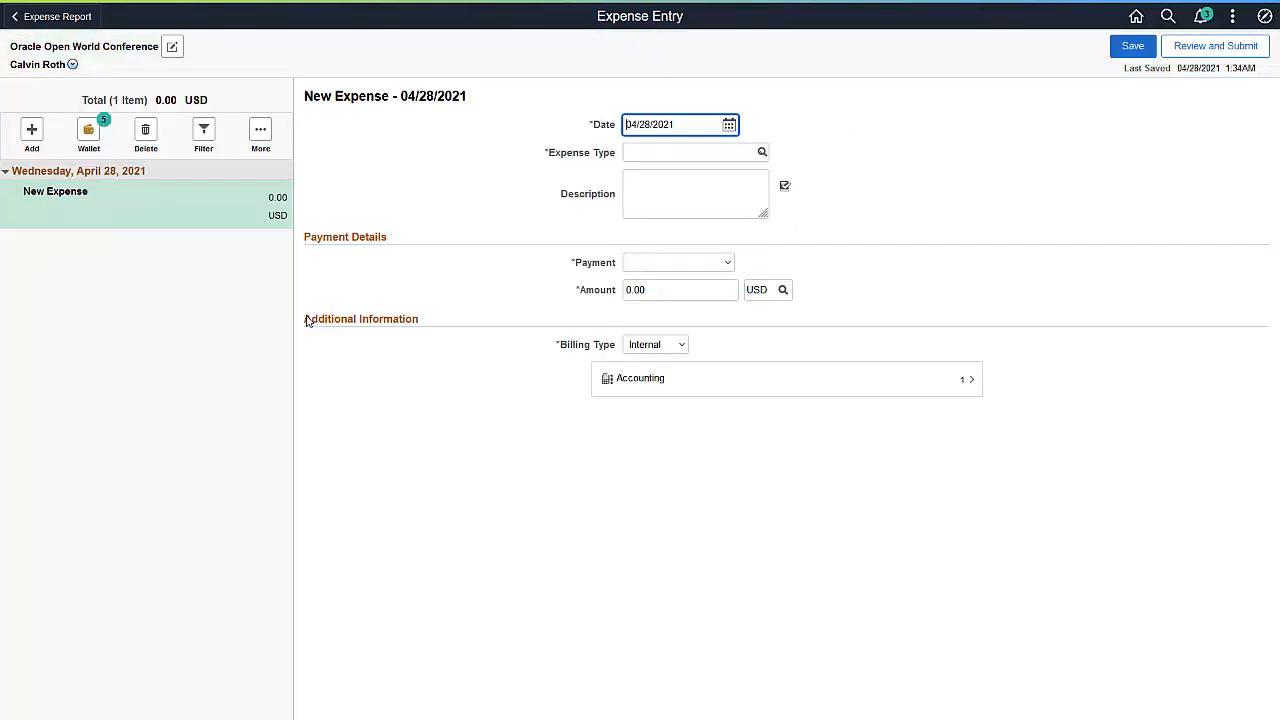
pyautogui.click(729, 126)
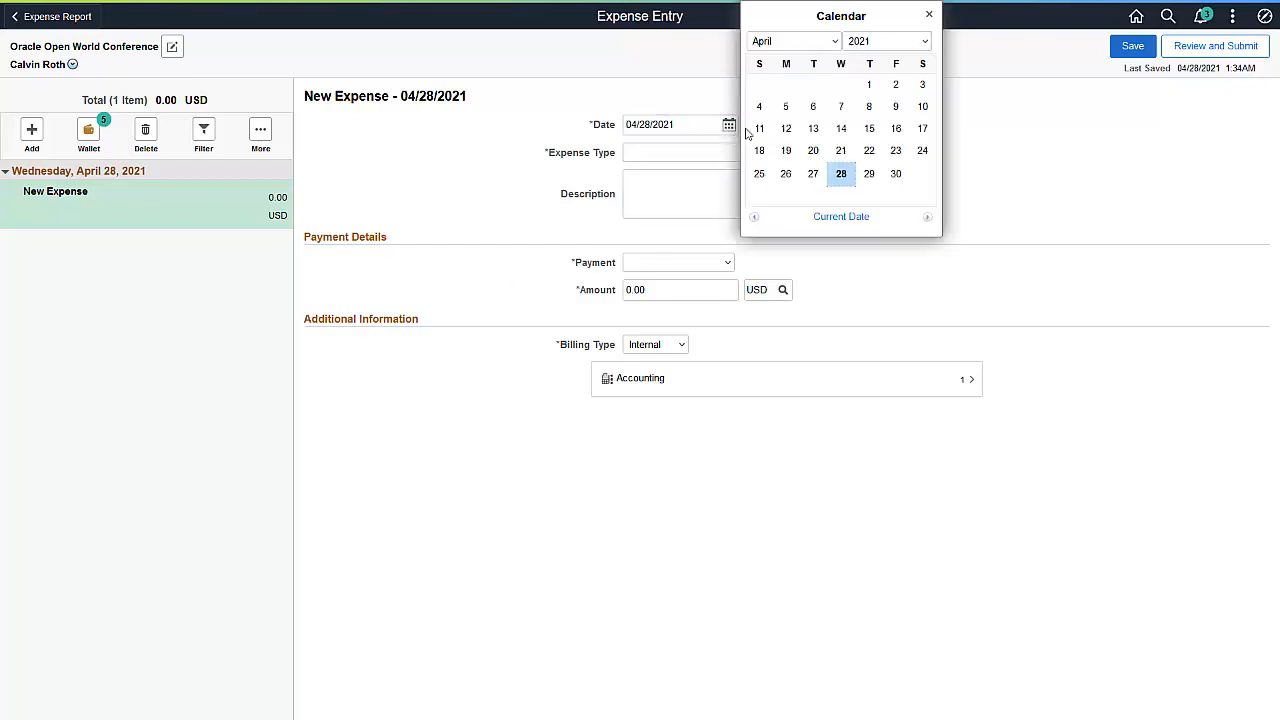
pyautogui.click(786, 128)
pyautogui.click(762, 153)
pyautogui.click(546, 330)
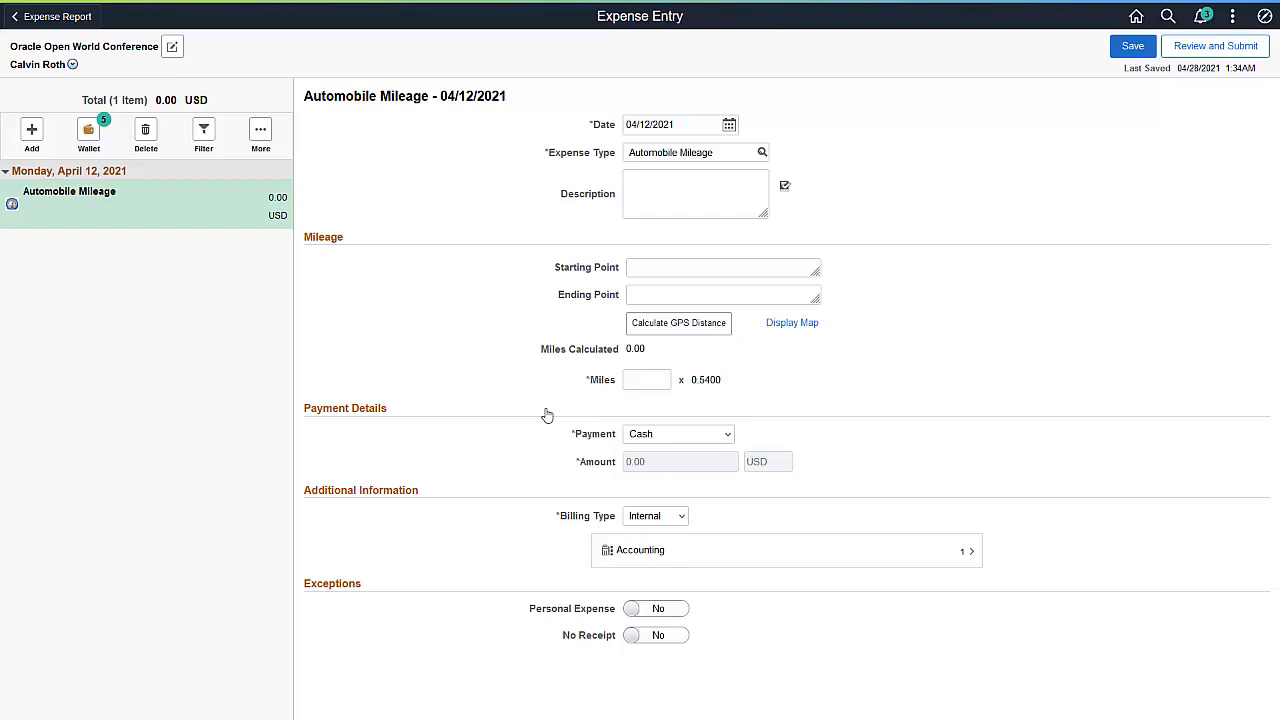
pyautogui.click(654, 199)
pyautogui.write('Mileage from Office to SF Conference Center.')
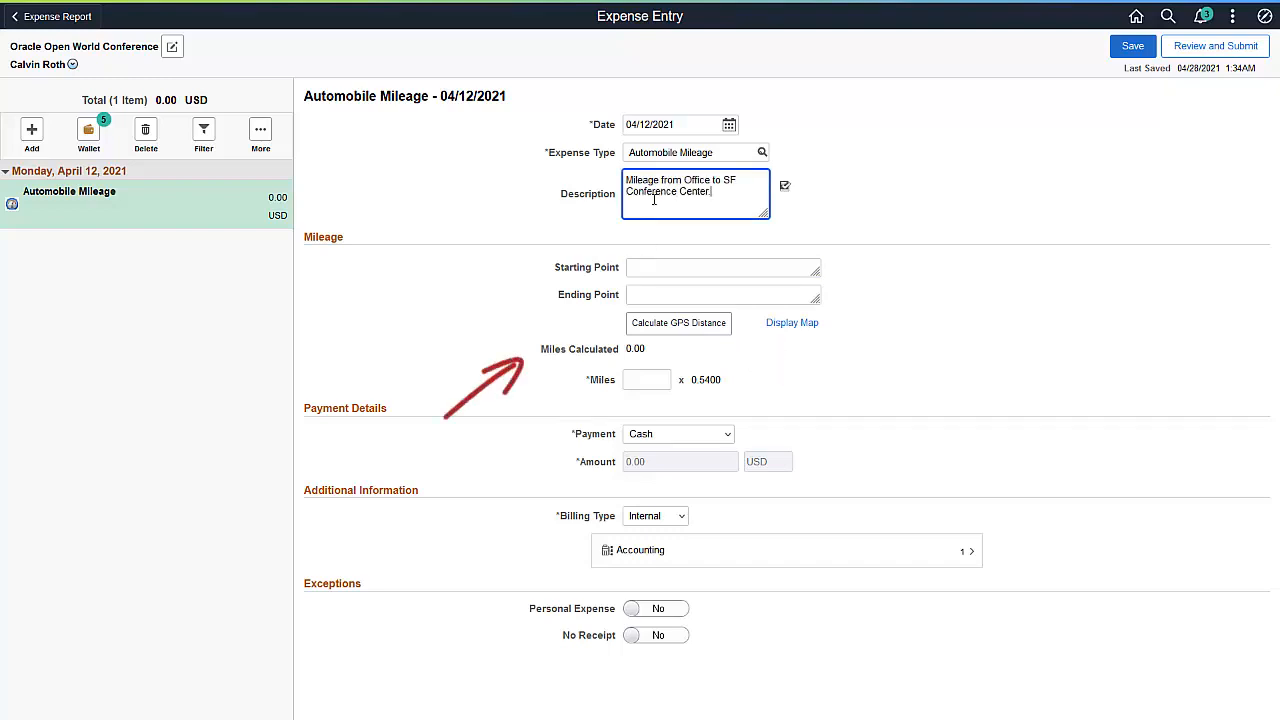
# Enter the starting and ending point addresses for the mileage, then calculate the GPS distance and display the map.
pyautogui.click(644, 268)
pyautogui.write('5500 Pleasant Hill Rd, PLEASANTON, ALAMEDA, CA 94588, US')
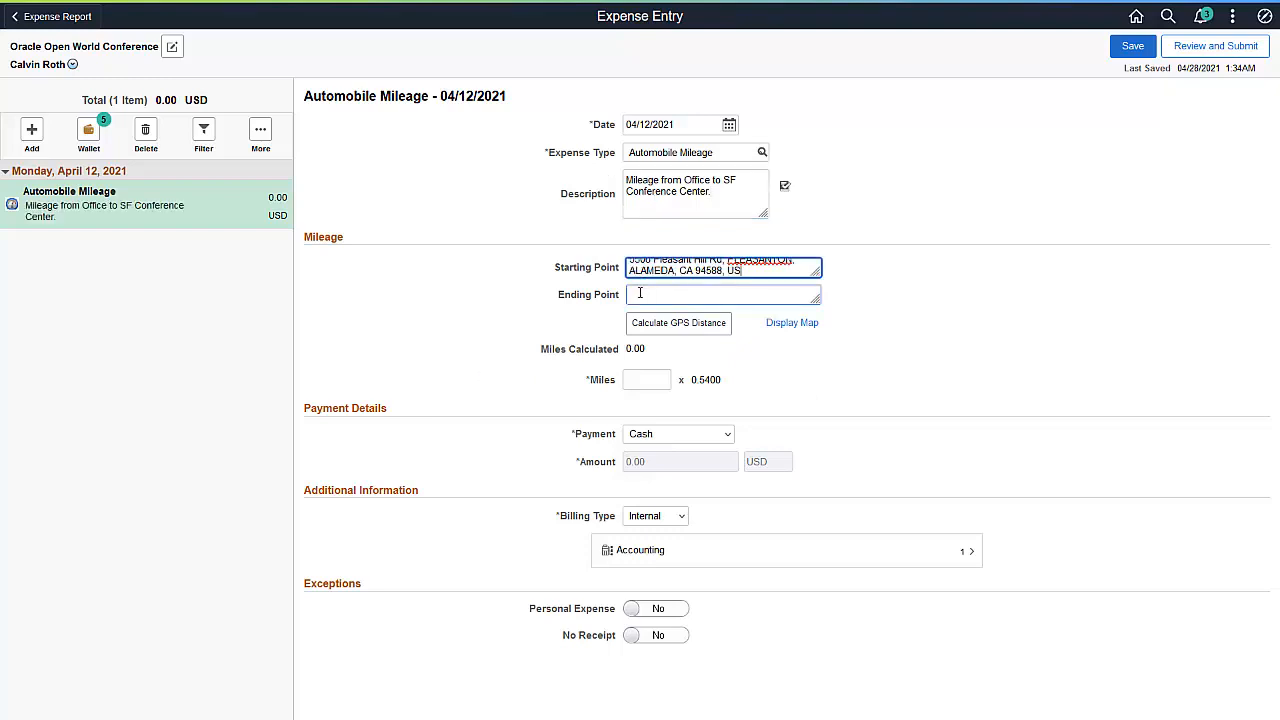
pyautogui.click(640, 293)
pyautogui.write('100 Van Ness Ave, San Francisco, CA 94102, US')
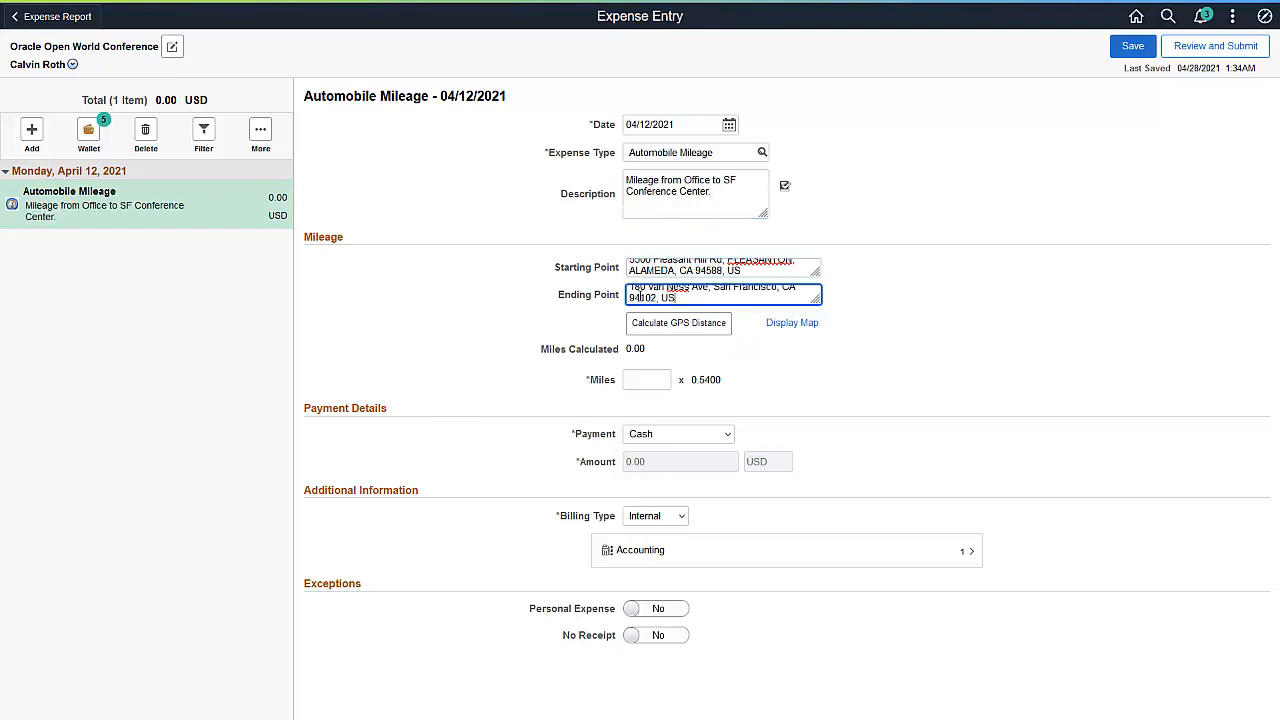
pyautogui.click(643, 326)
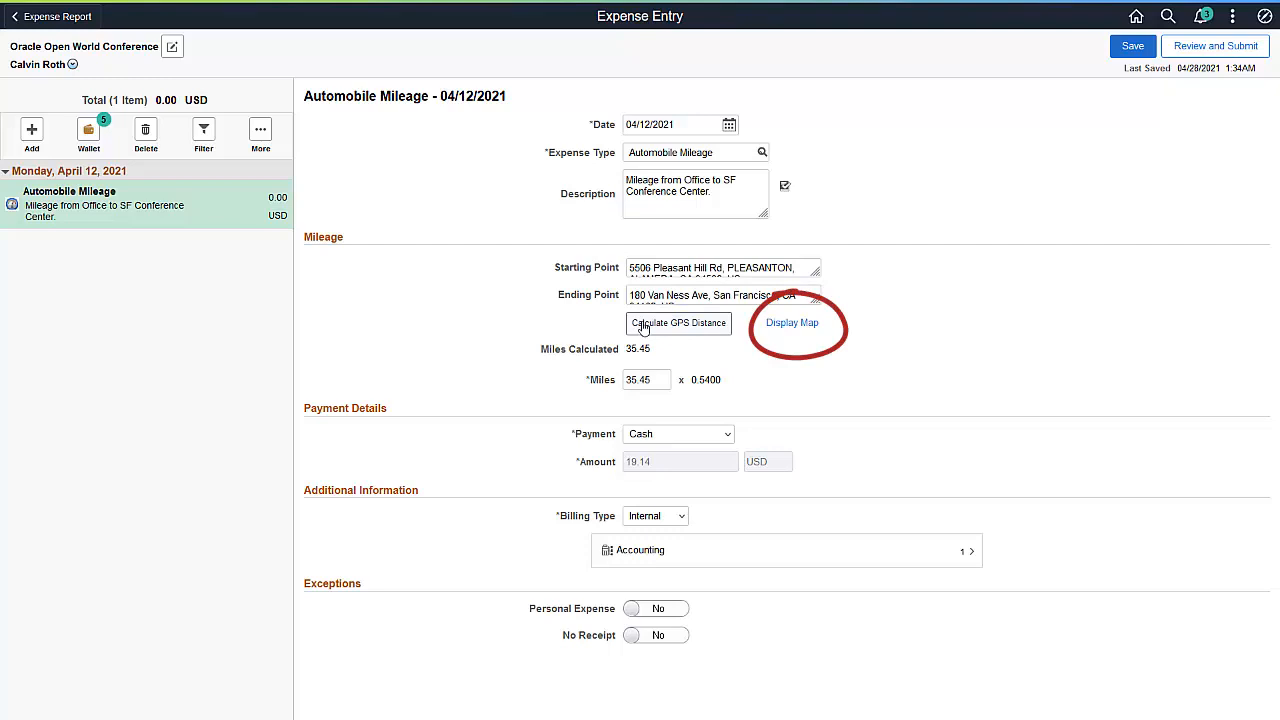
pyautogui.click(806, 329)
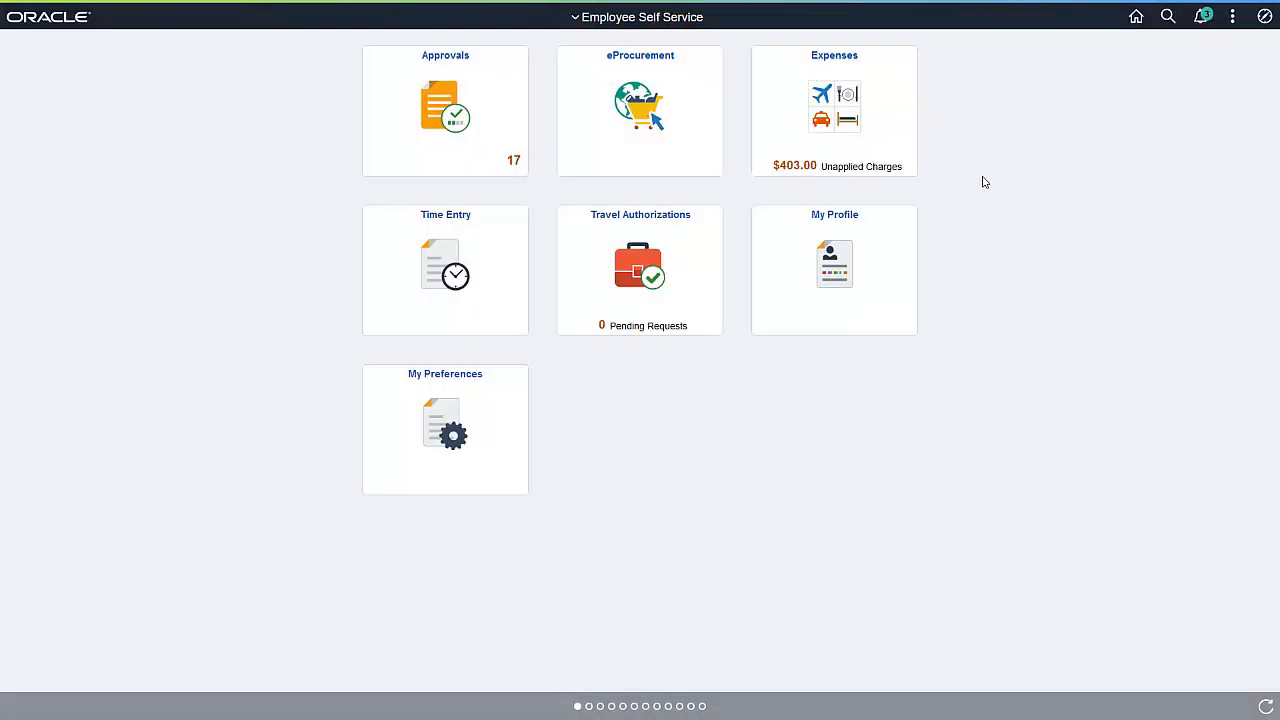
# Start another new expense report and choose to copy an existing expense report into it.
pyautogui.click(886, 131)
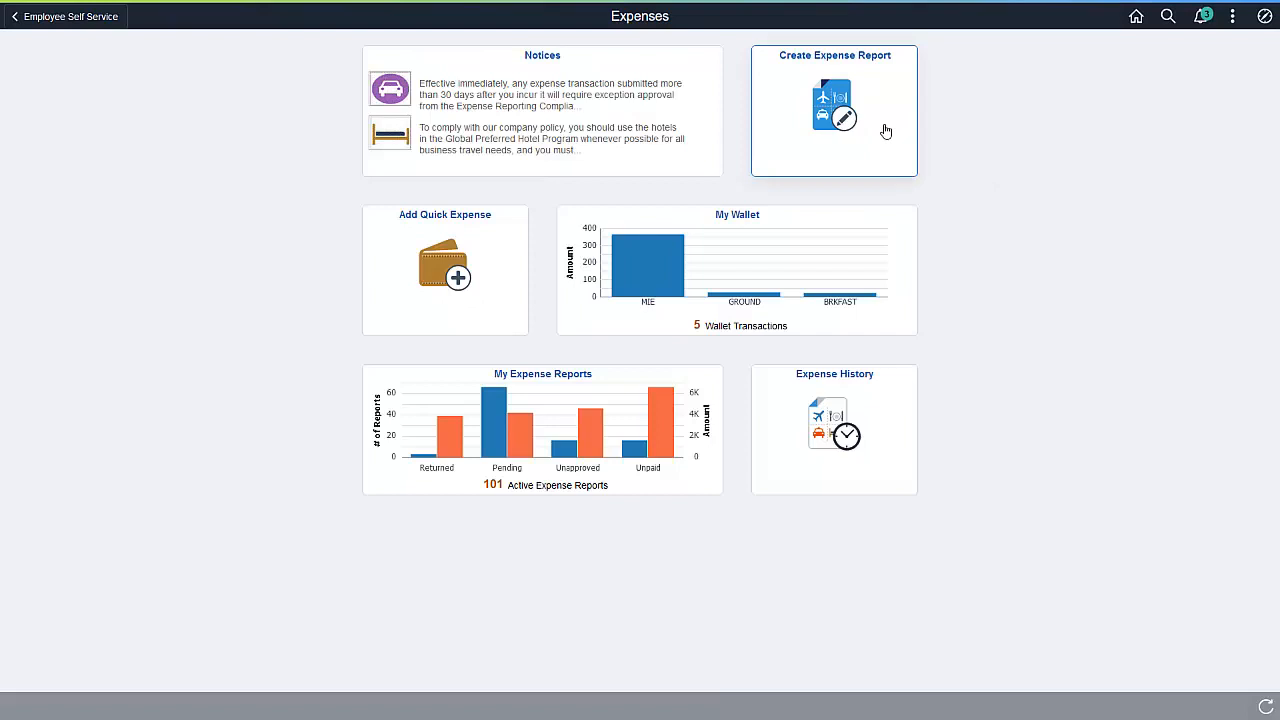
pyautogui.click(886, 131)
pyautogui.click(329, 281)
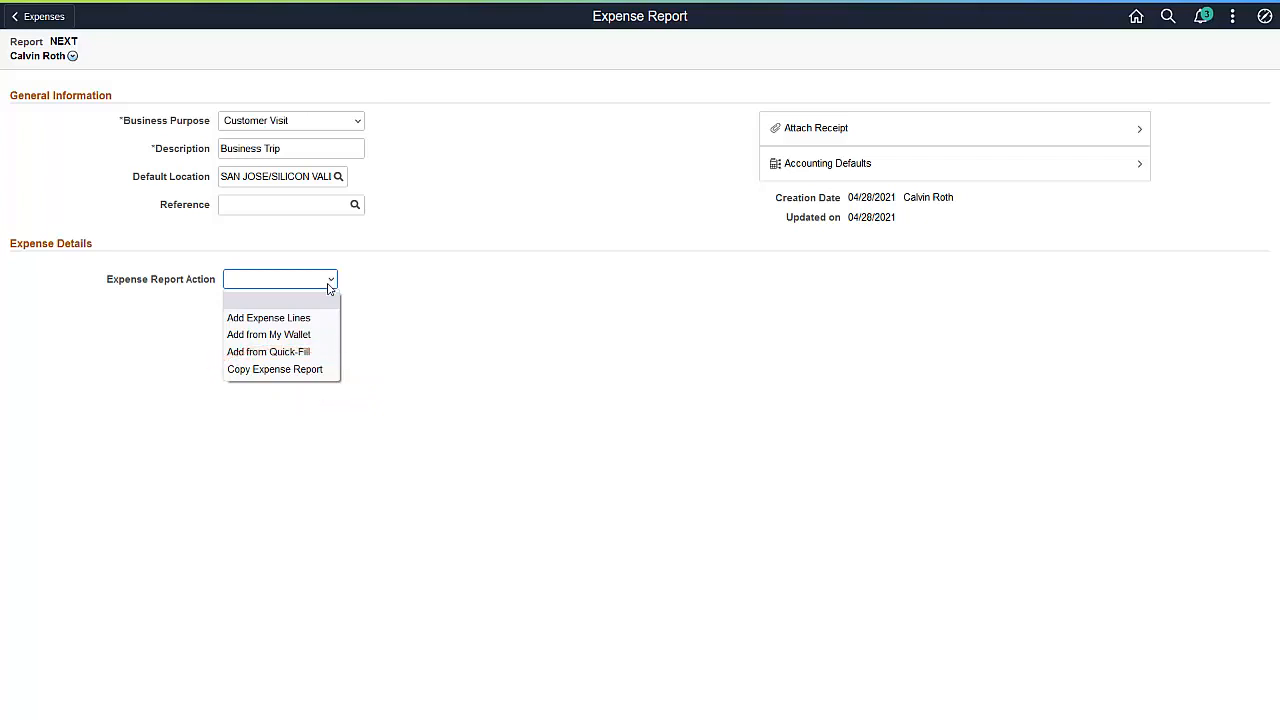
pyautogui.click(324, 370)
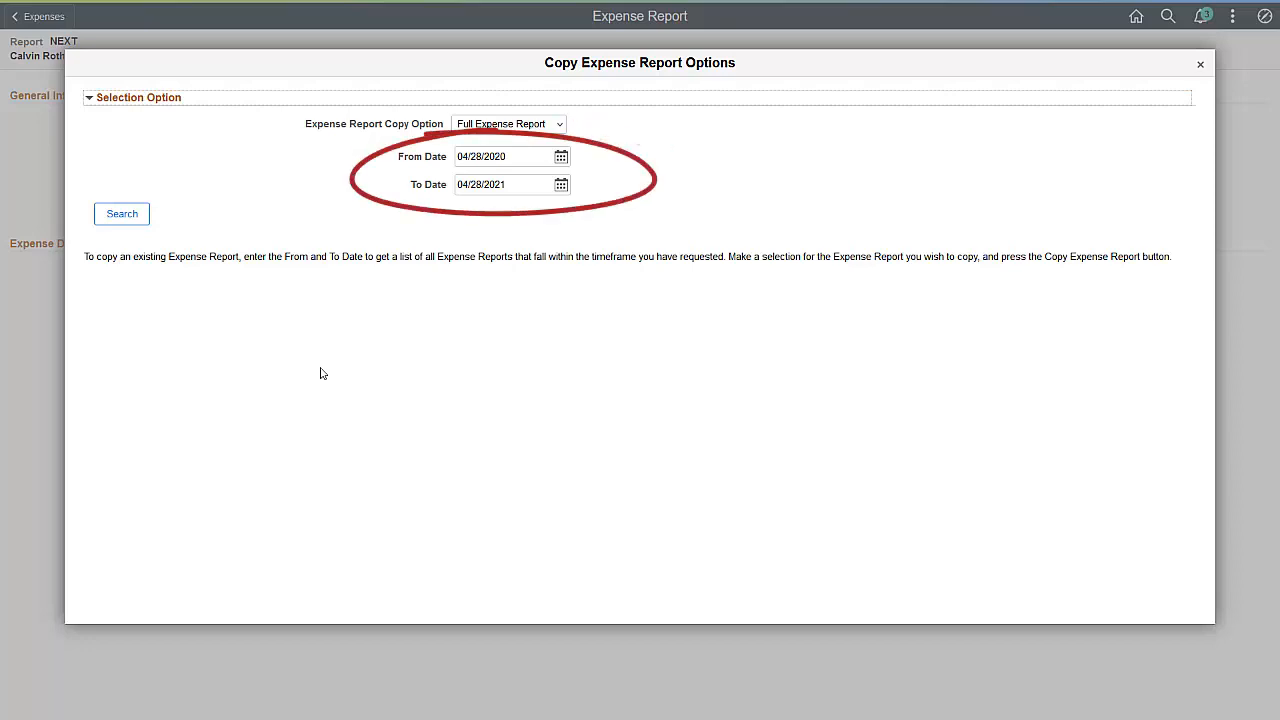
# Set the copy search's From Date to January 18, 2021 and search for expense reports in that range.
pyautogui.click(563, 160)
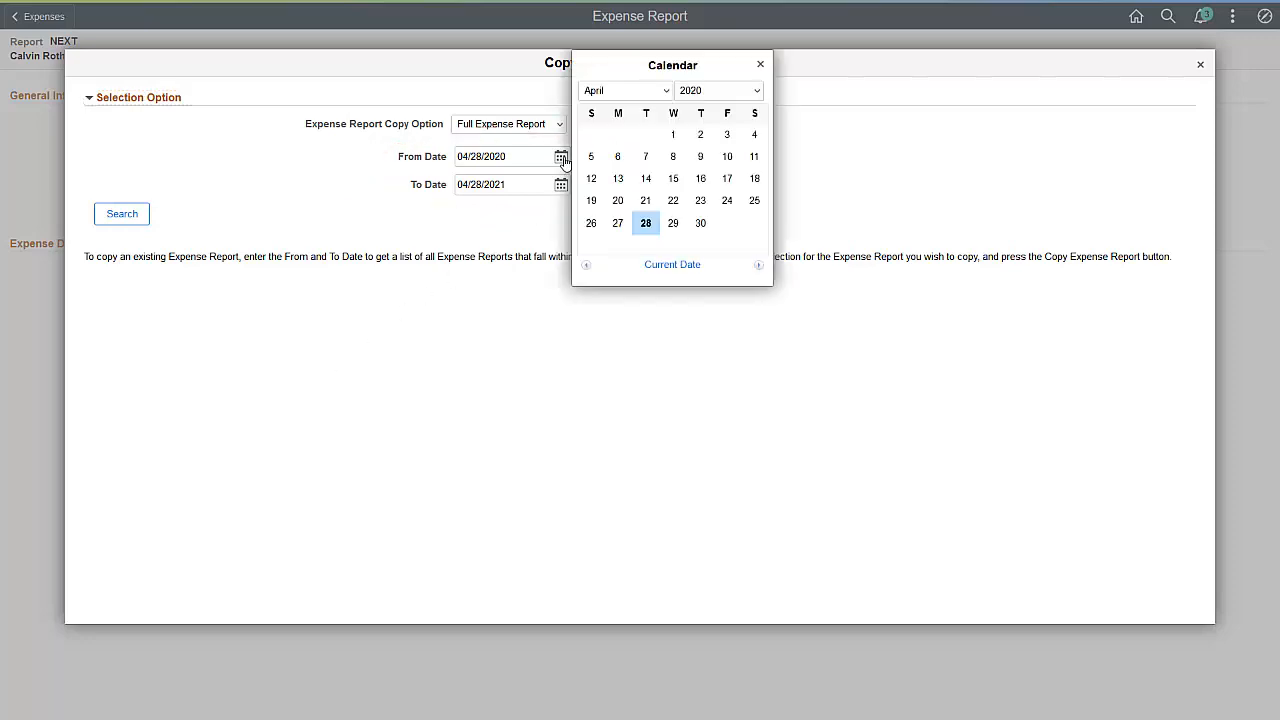
pyautogui.click(757, 91)
pyautogui.click(757, 436)
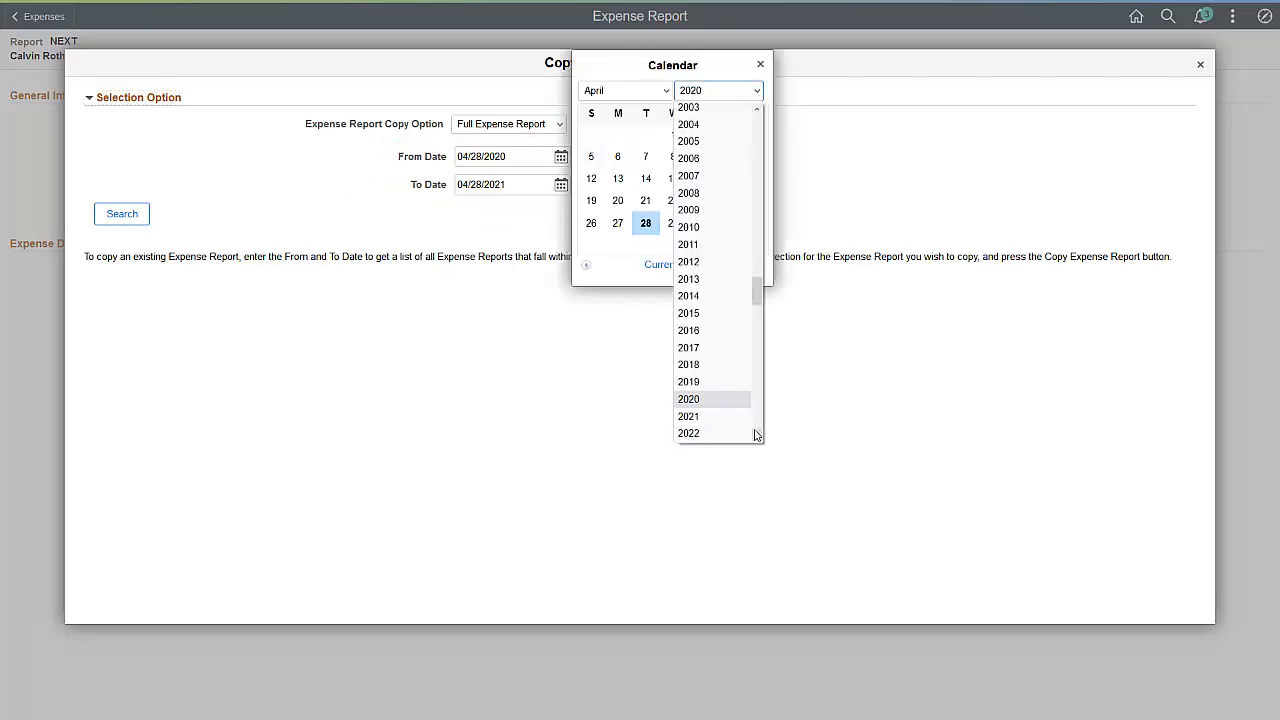
pyautogui.click(700, 416)
pyautogui.click(666, 91)
pyautogui.click(635, 110)
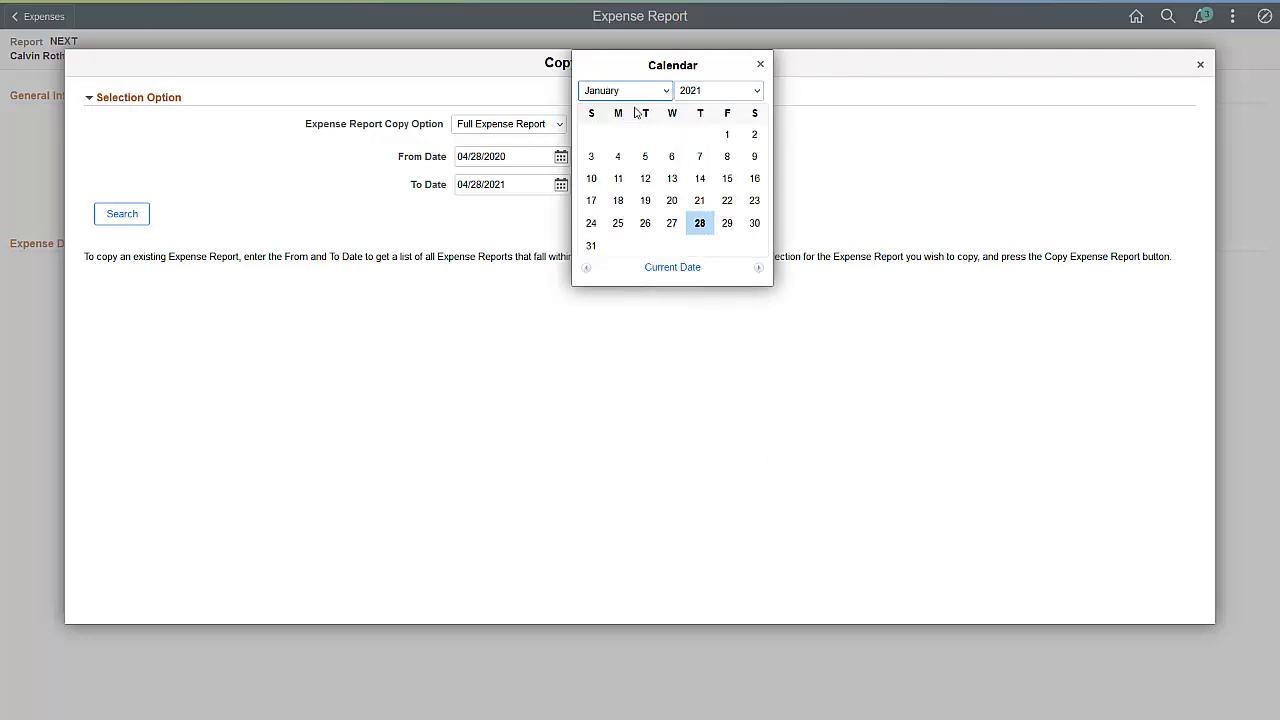
pyautogui.click(618, 200)
pyautogui.click(136, 213)
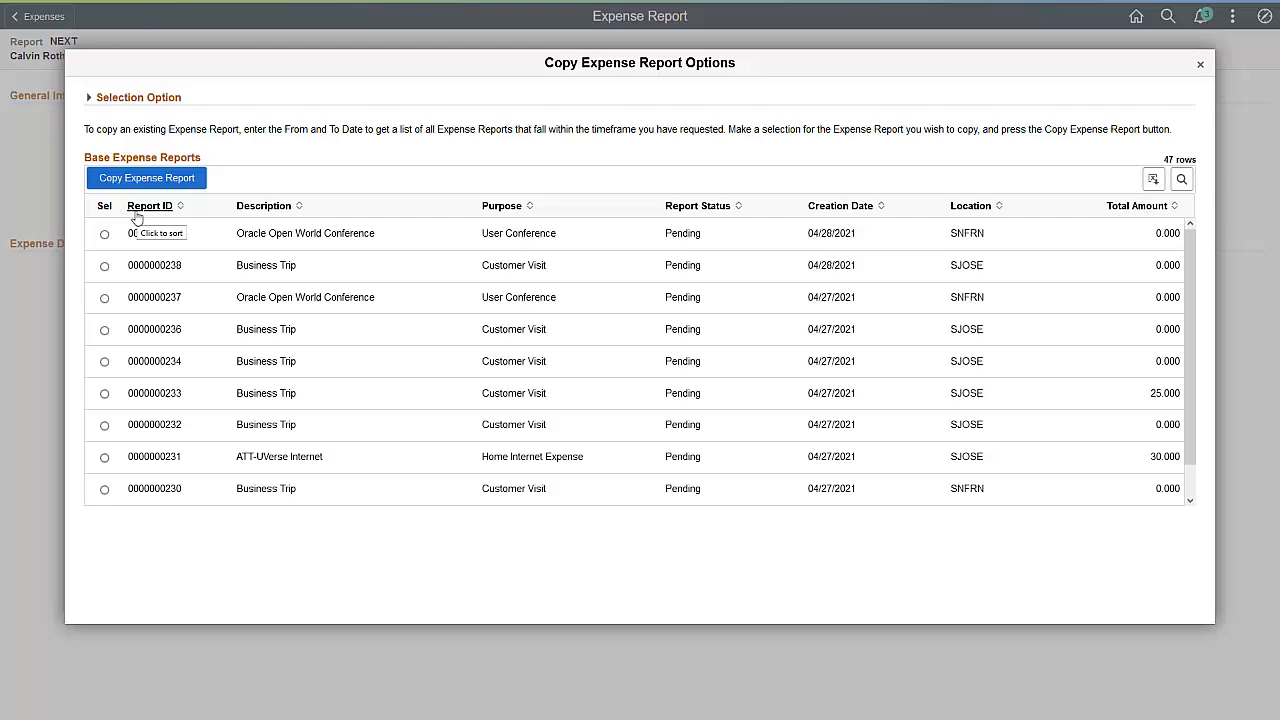
# Copy the ATT-UVerse Internet expense report and open the copied report's details for updating.
pyautogui.click(104, 457)
pyautogui.click(146, 178)
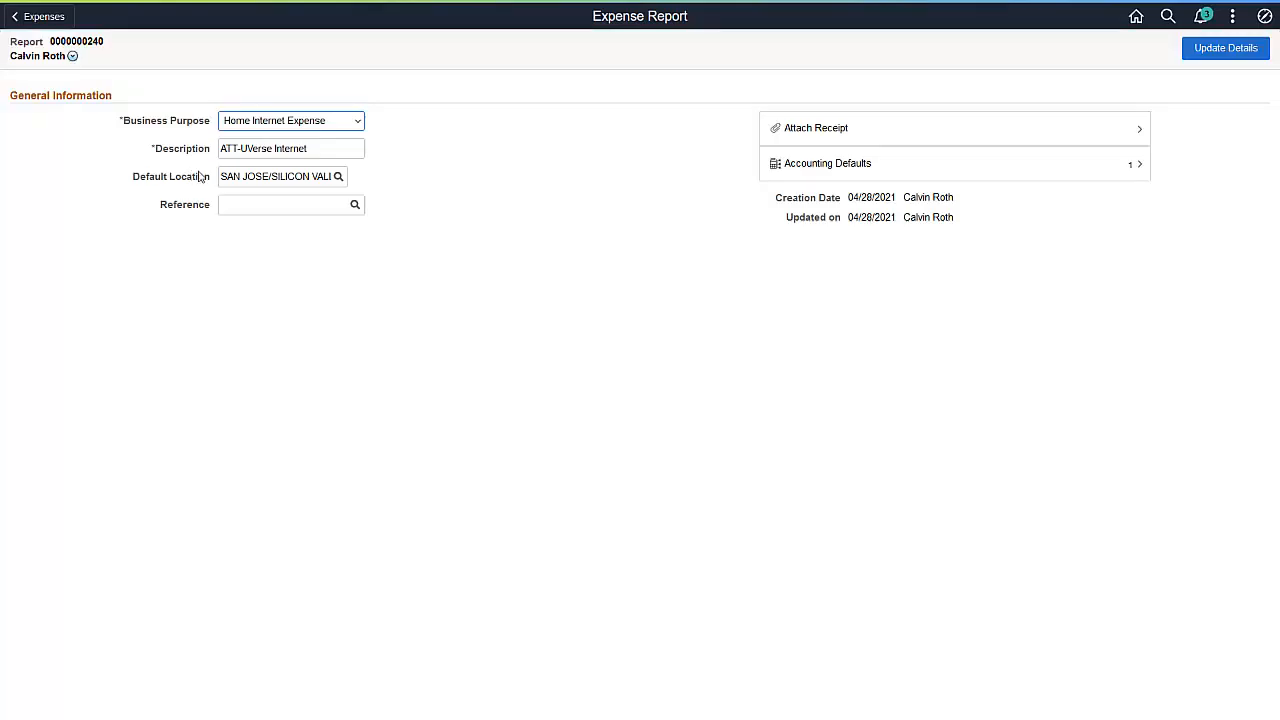
pyautogui.click(1226, 50)
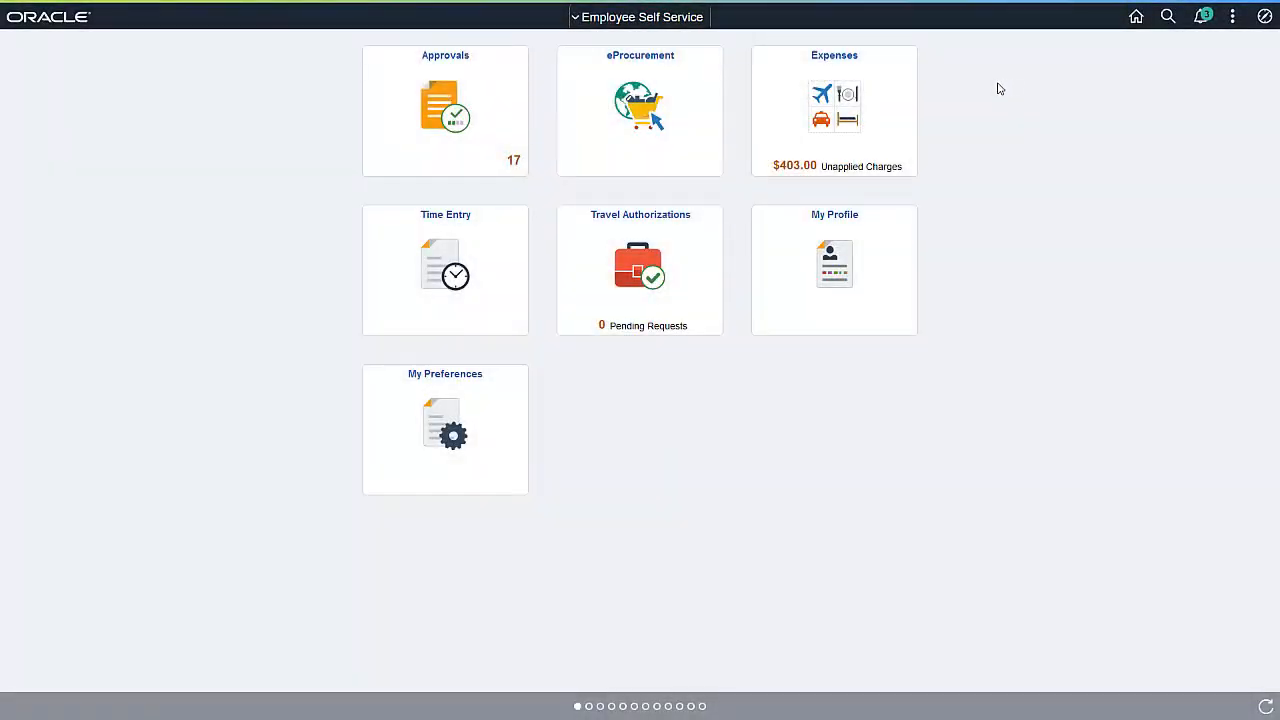
# Start a new expense report, import the "Dinner with Acme Industries" transaction from My Wallet and open the report's details.
pyautogui.click(893, 101)
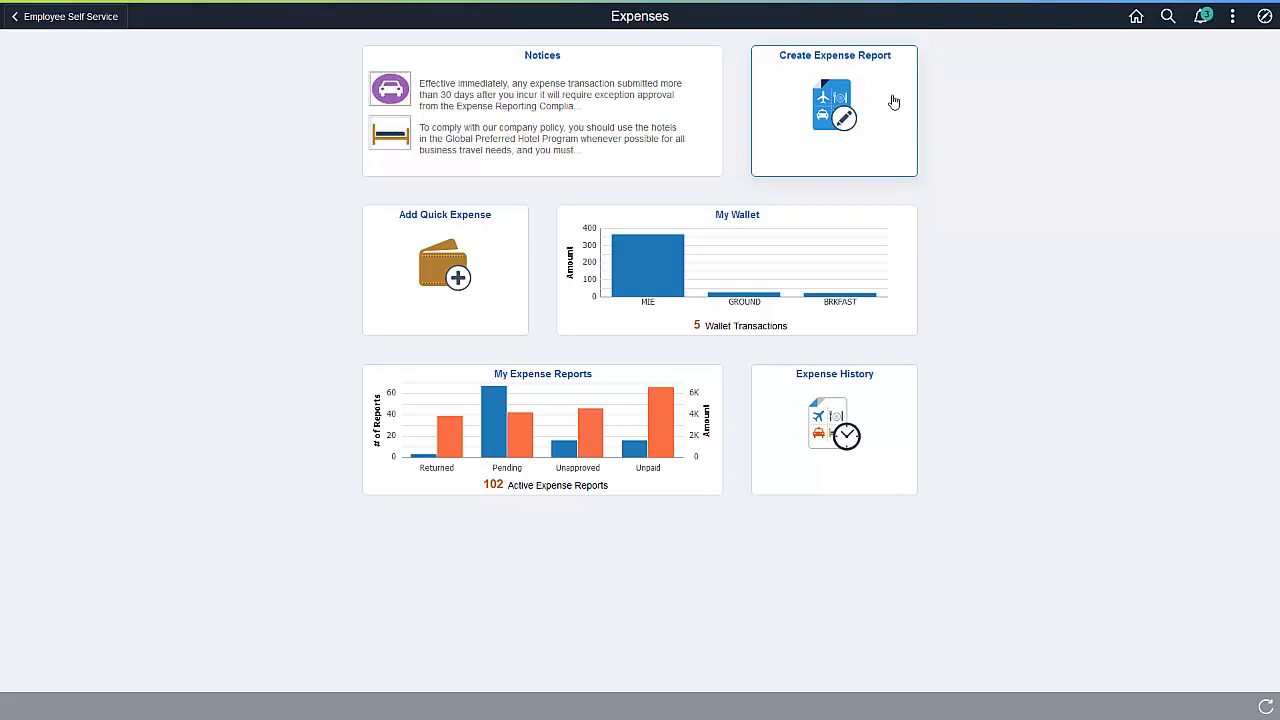
pyautogui.click(894, 102)
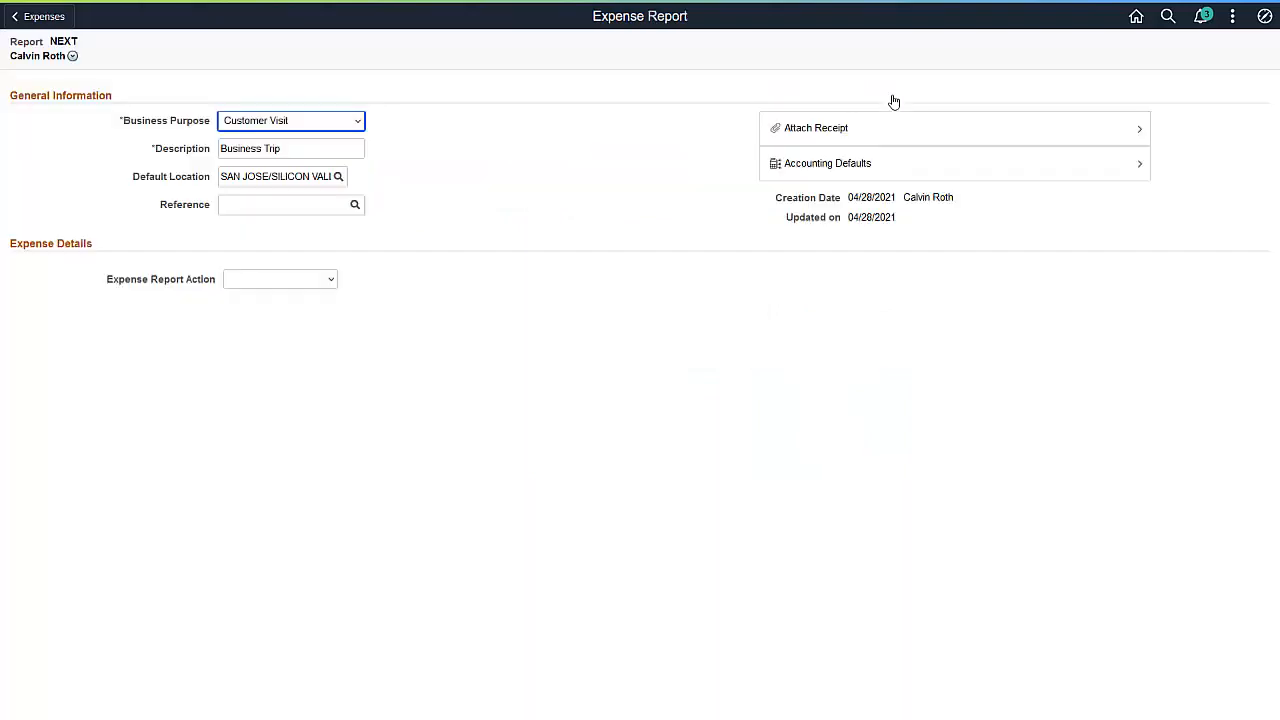
pyautogui.click(330, 281)
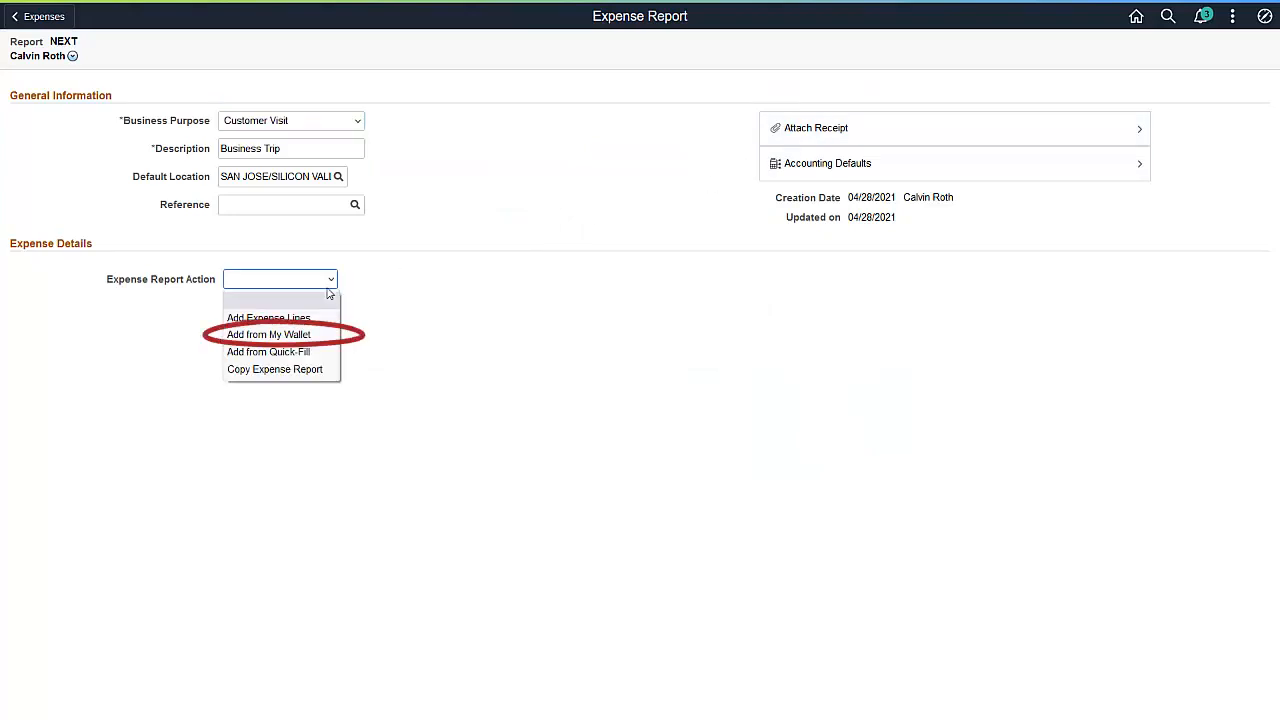
pyautogui.click(310, 335)
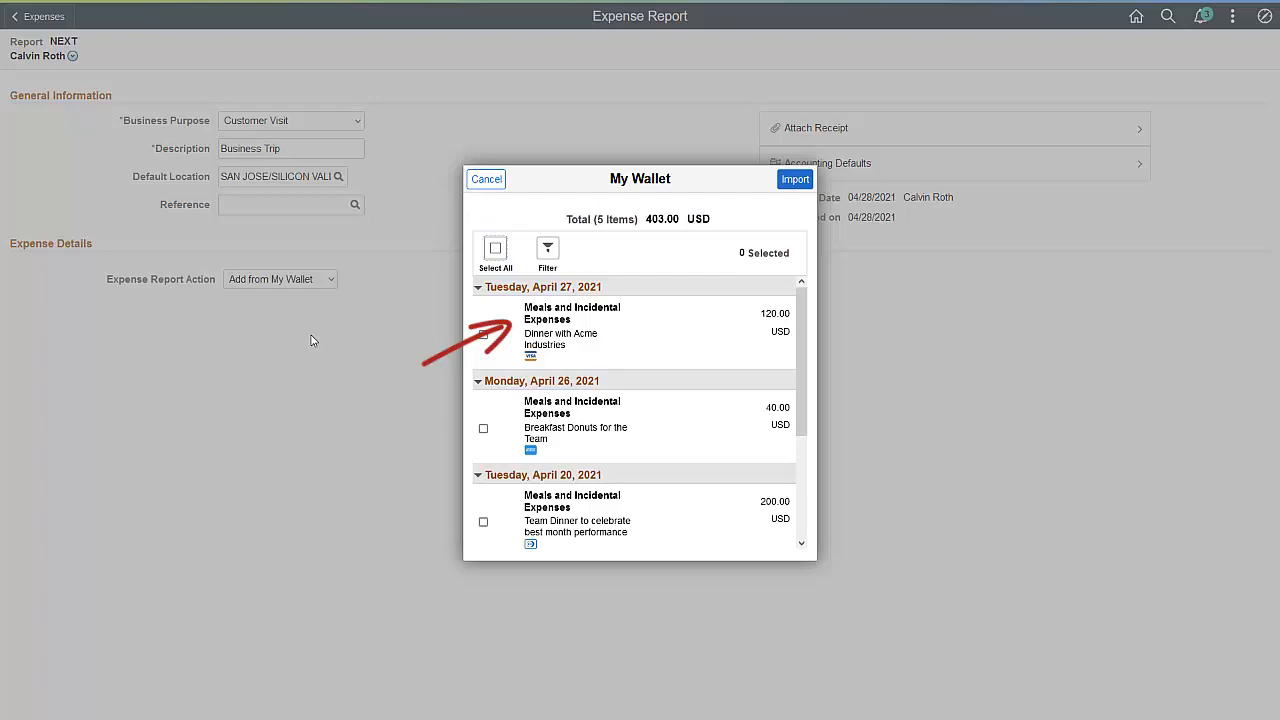
pyautogui.click(483, 334)
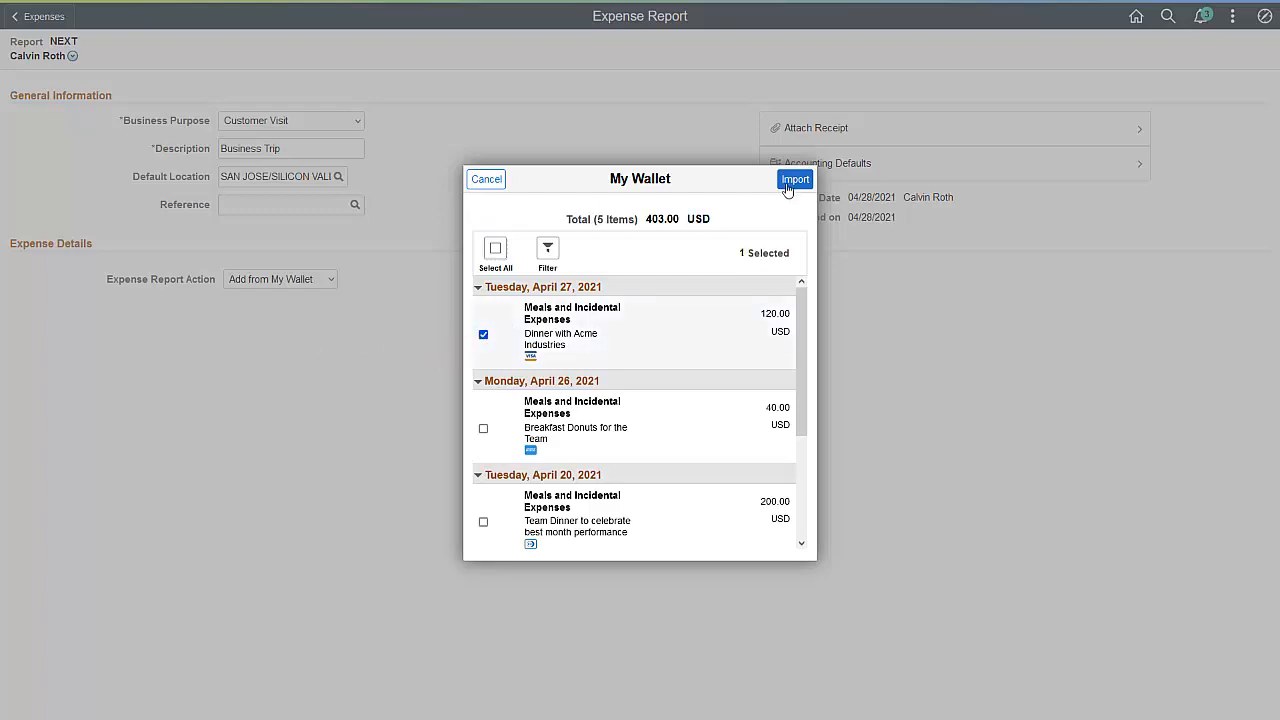
pyautogui.click(791, 182)
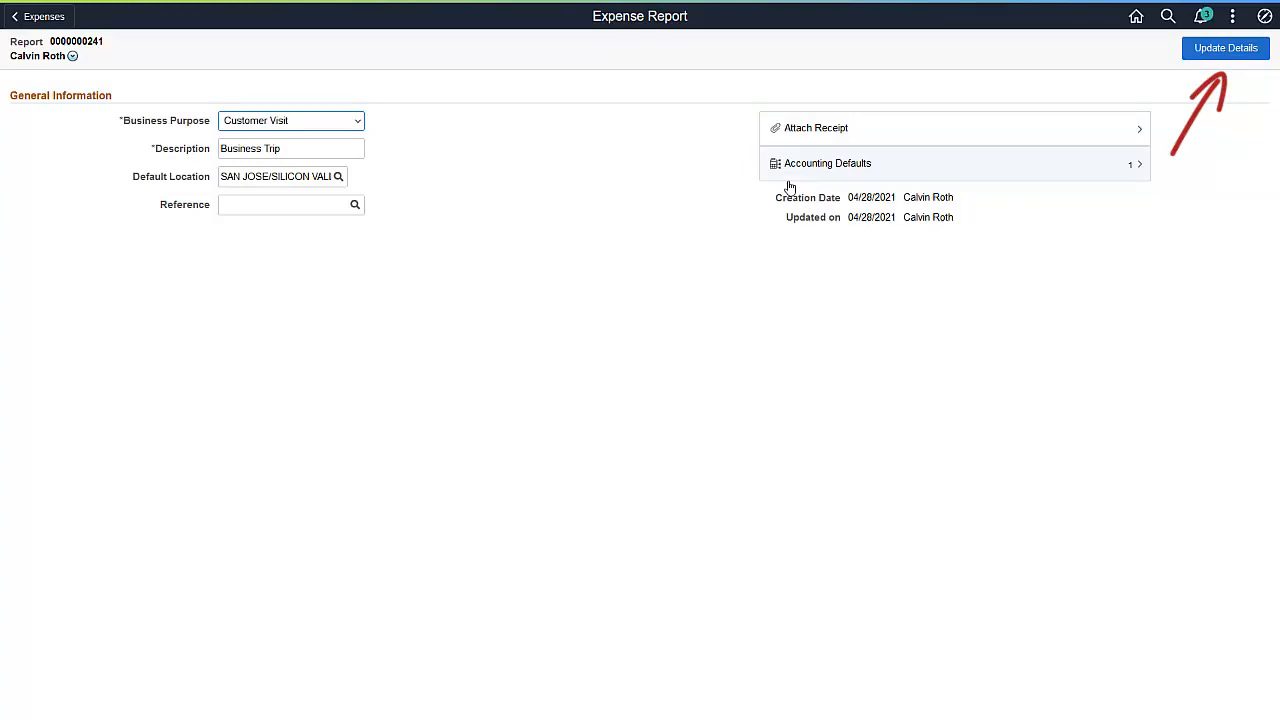
pyautogui.click(1205, 50)
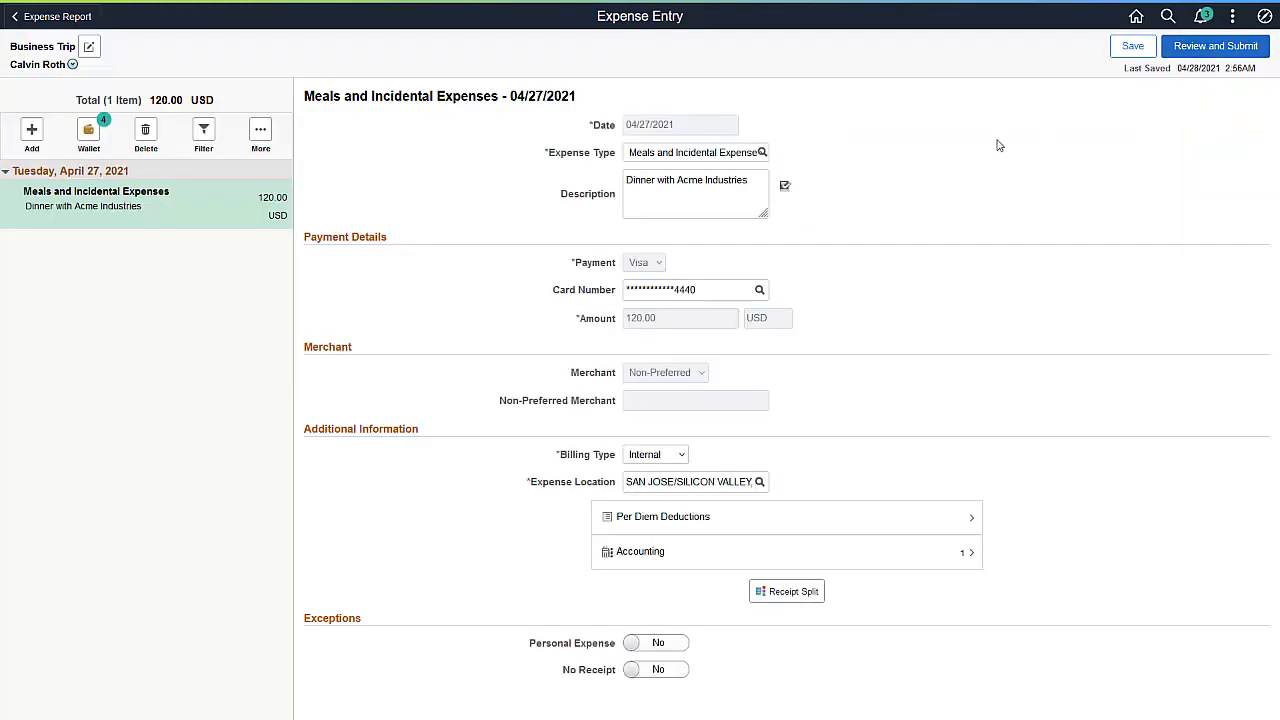
# List all expense types by Expense Type, change the wallet expense to Team Dinner Expense and open the reason code choices.
pyautogui.click(762, 152)
pyautogui.click(716, 262)
pyautogui.click(750, 284)
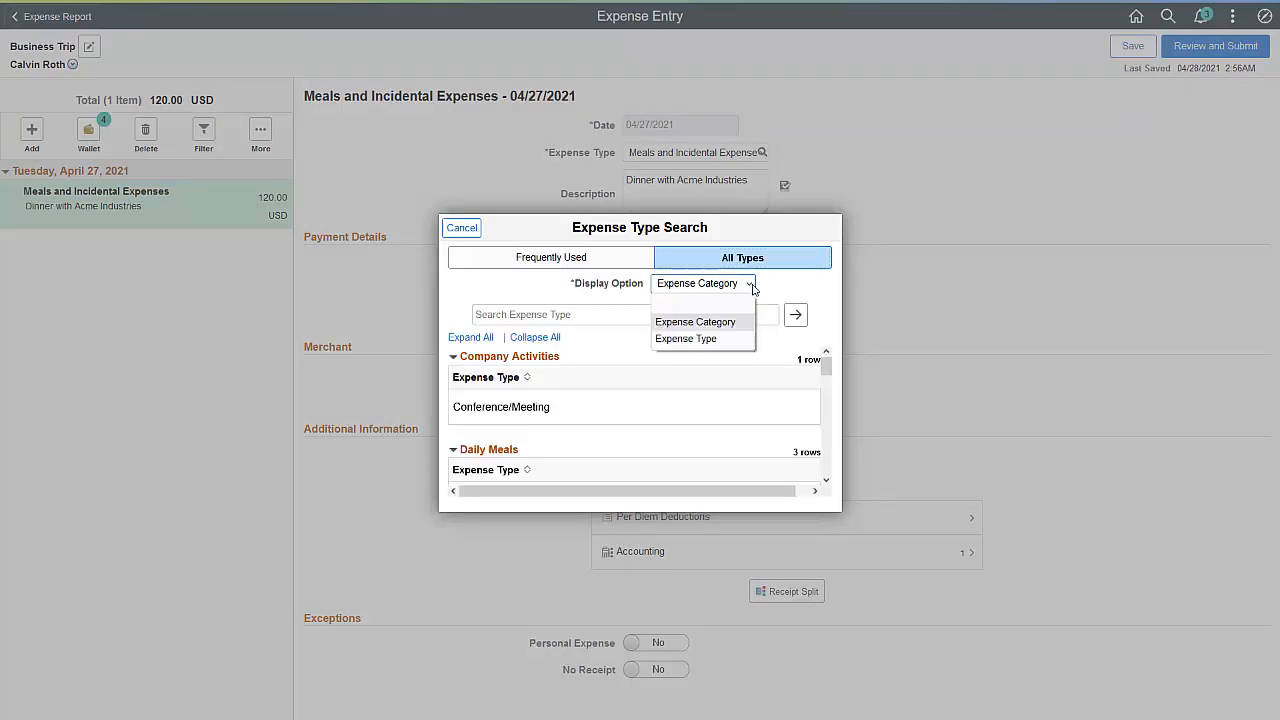
pyautogui.click(726, 339)
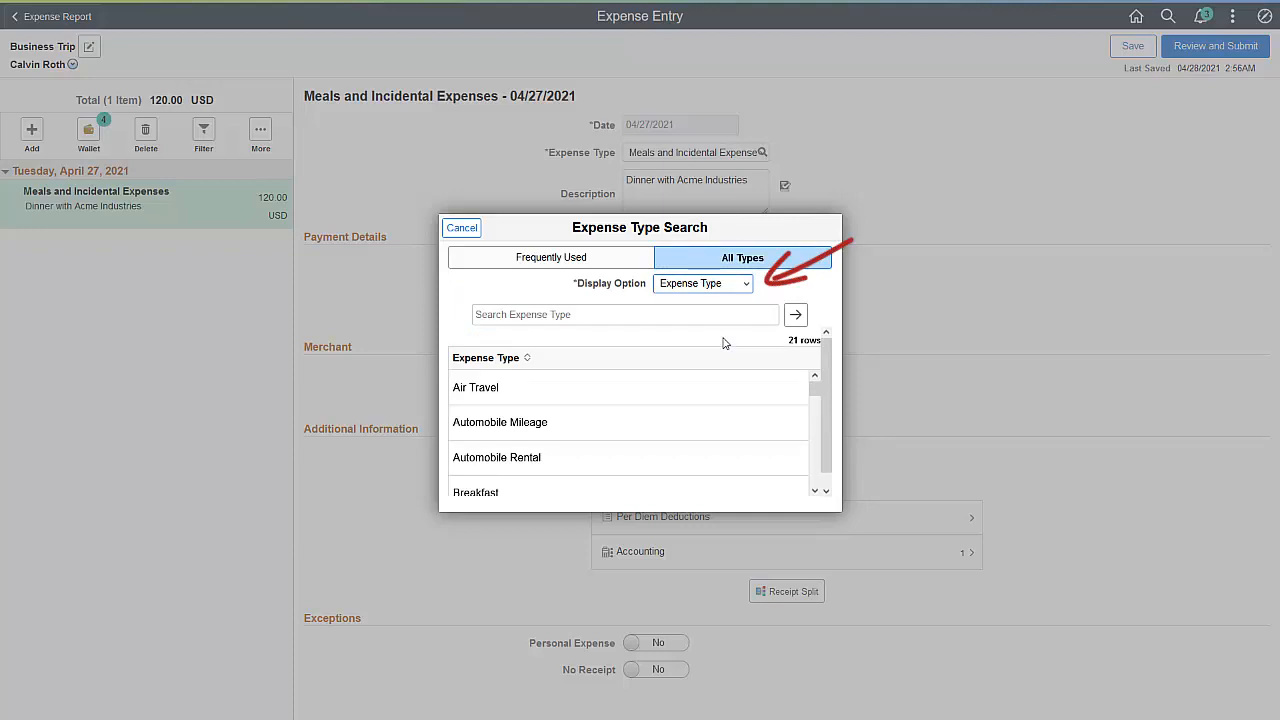
pyautogui.moveTo(810, 396); pyautogui.dragTo(794, 480)
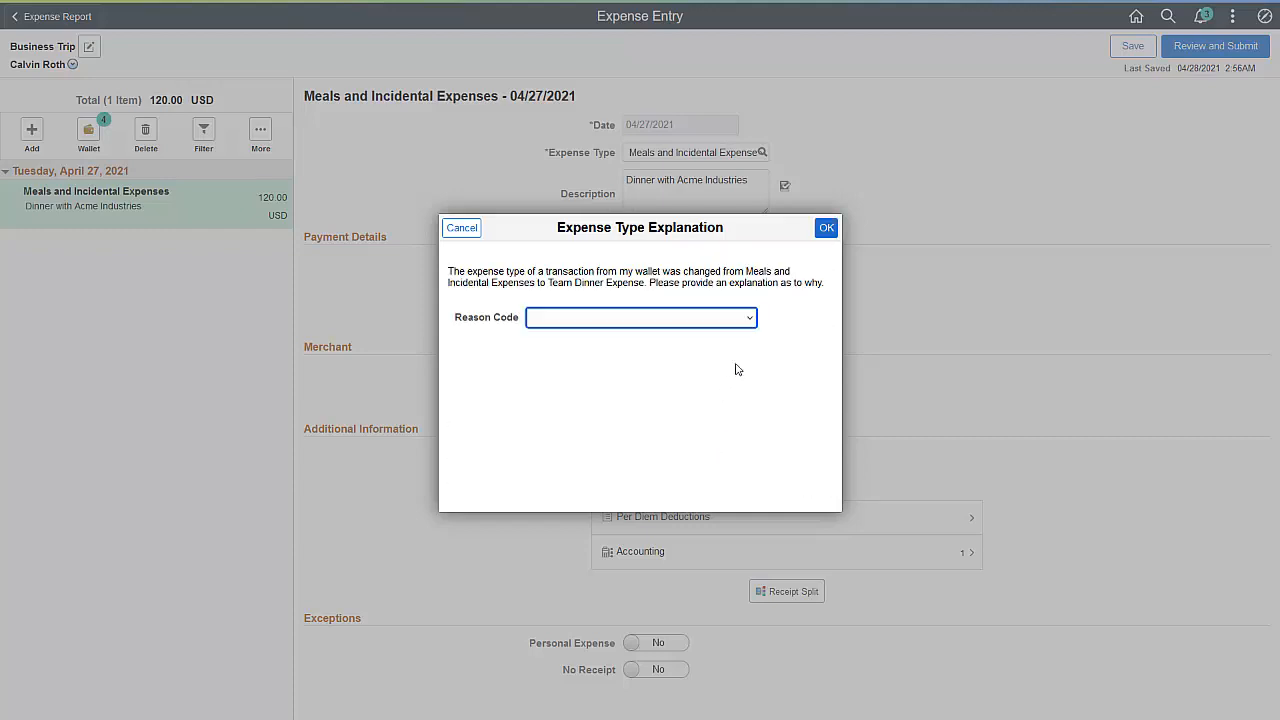
pyautogui.click(752, 318)
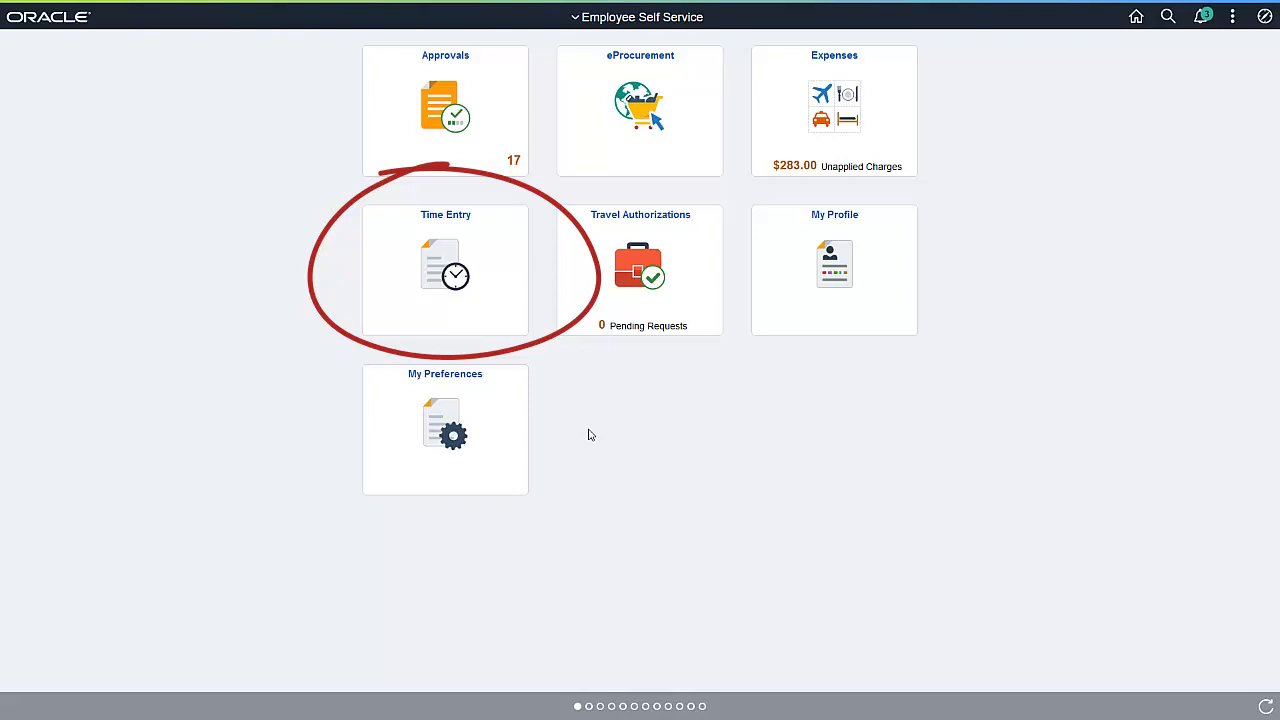
# Open Time Entry for Apr 25 - May 1, 2021 and examine the time row's project details without changing them.
pyautogui.click(489, 297)
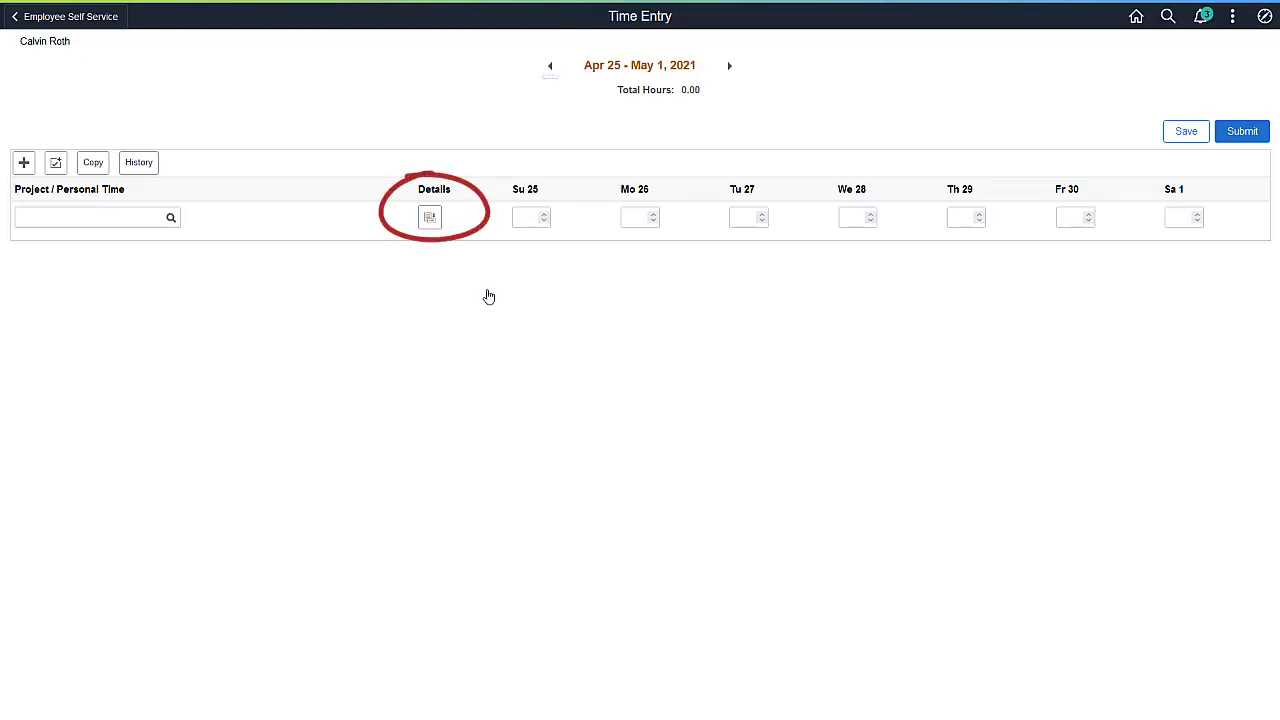
pyautogui.click(430, 218)
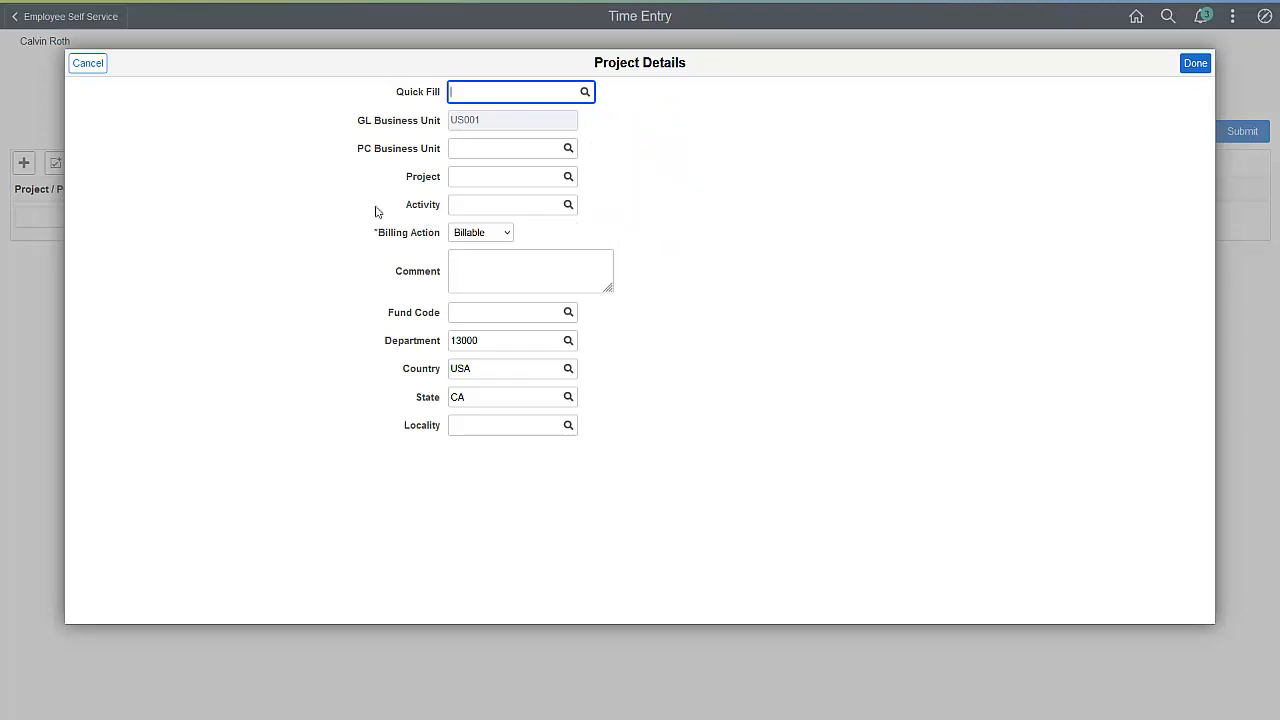
pyautogui.click(89, 66)
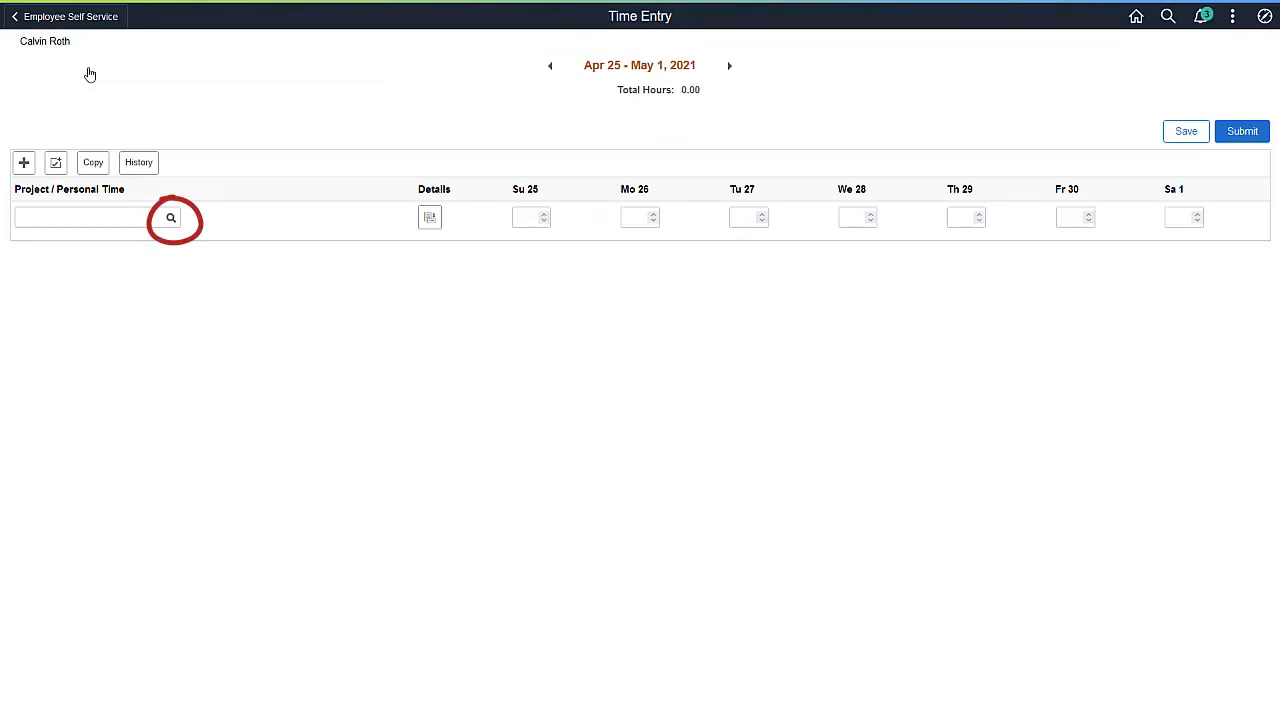
# Assign PROJECT_ALPHA - 1 to the time row and review its project details without changing them.
pyautogui.click(170, 217)
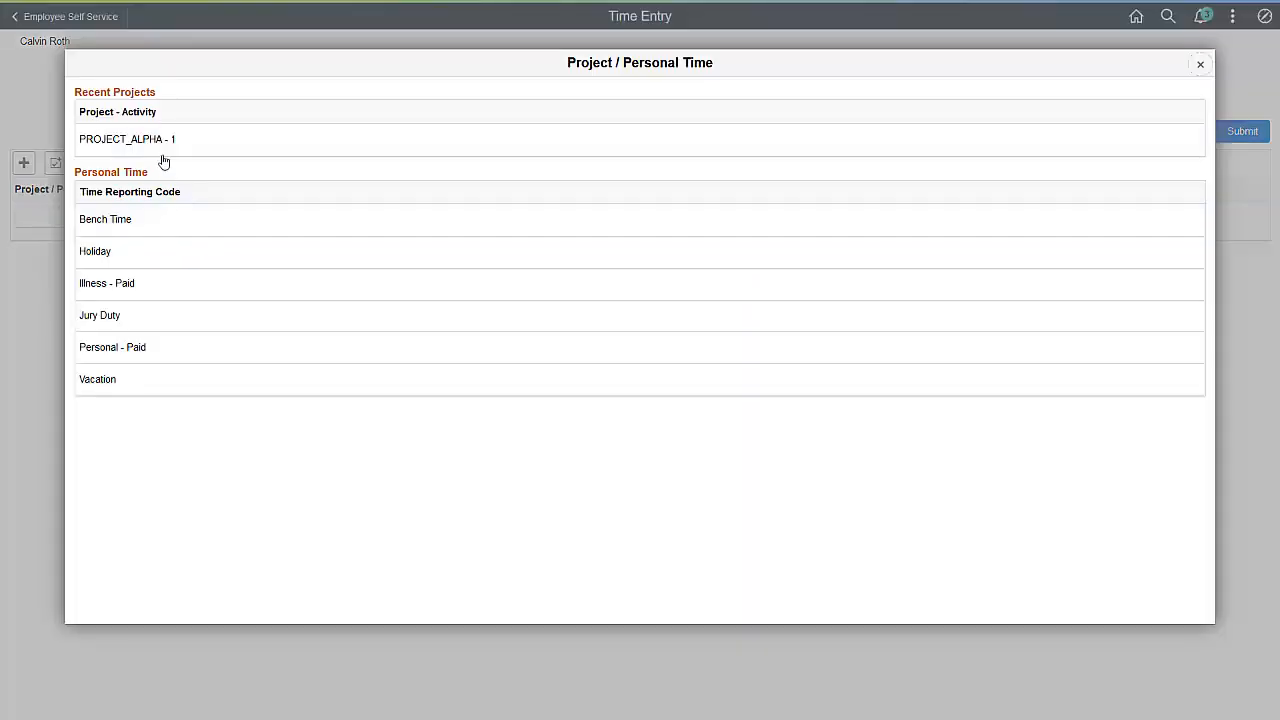
pyautogui.click(163, 145)
pyautogui.click(429, 219)
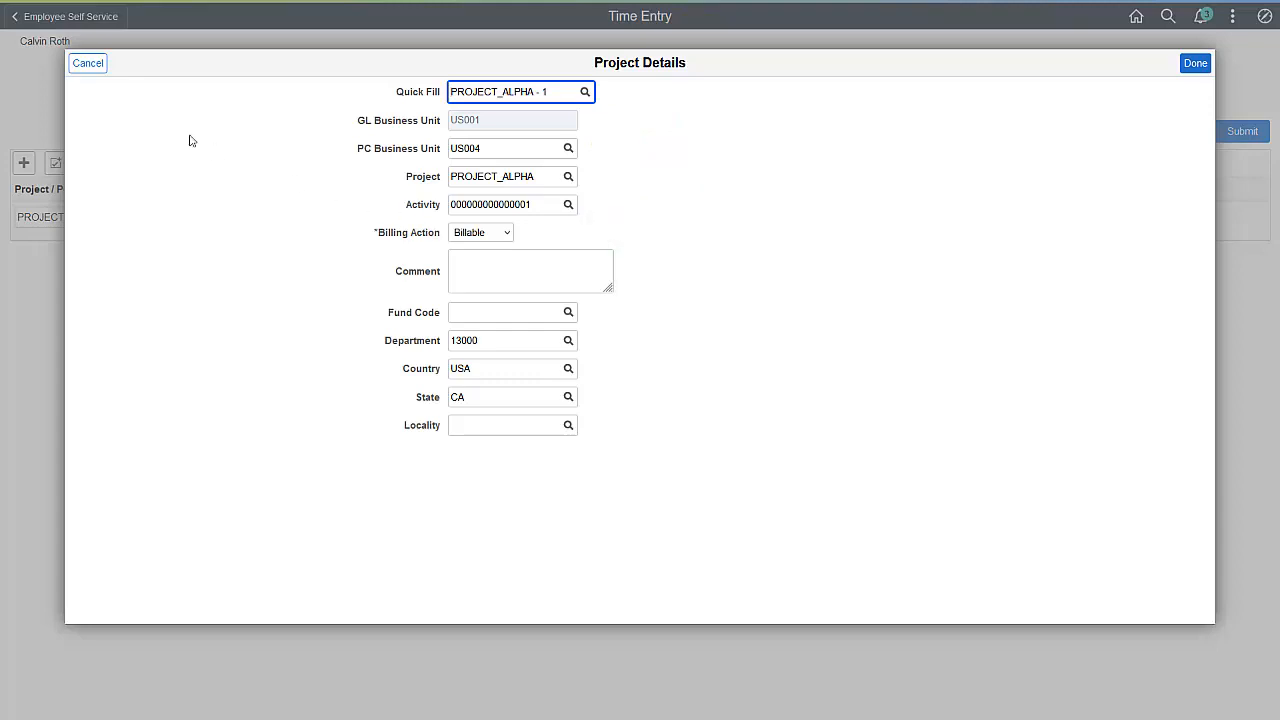
pyautogui.click(85, 66)
# Enter 8 hours each for Monday 26, Tuesday 27 and Wednesday 28 on the PROJECT_ALPHA - 1 row.
pyautogui.click(632, 220)
pyautogui.write('8')
pyautogui.click(737, 219)
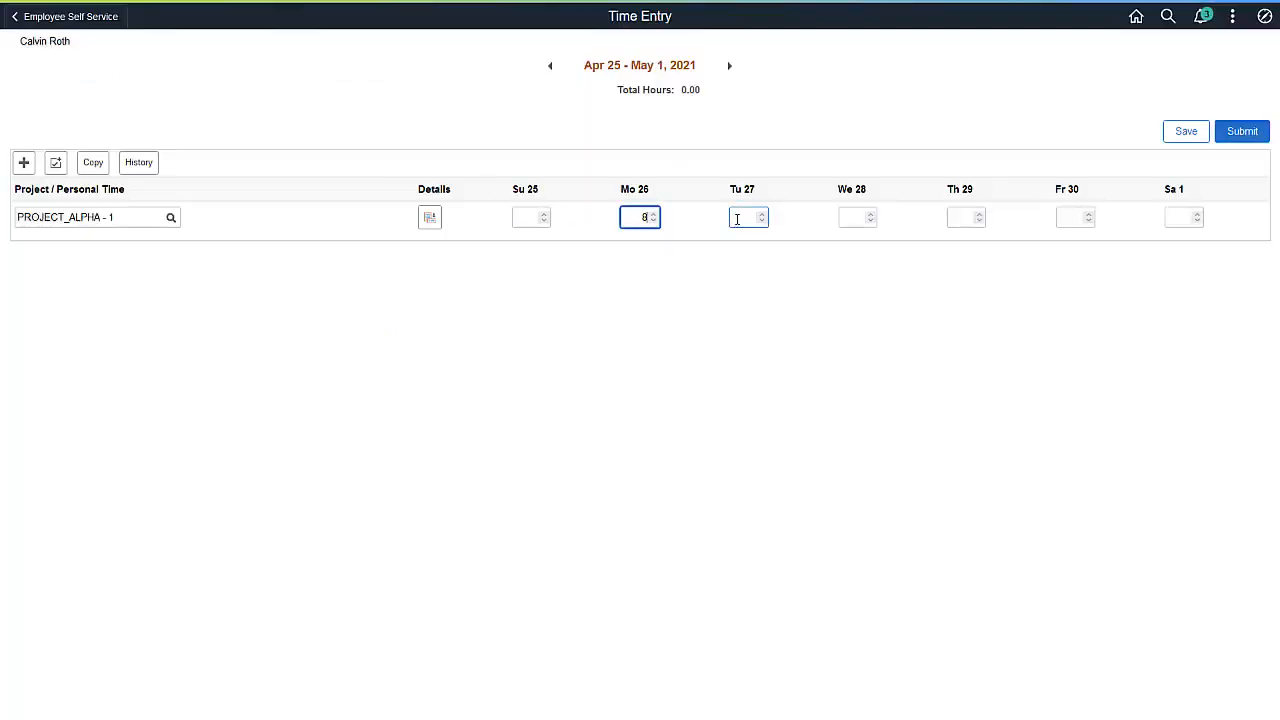
pyautogui.write('8')
pyautogui.click(851, 218)
pyautogui.write('8')
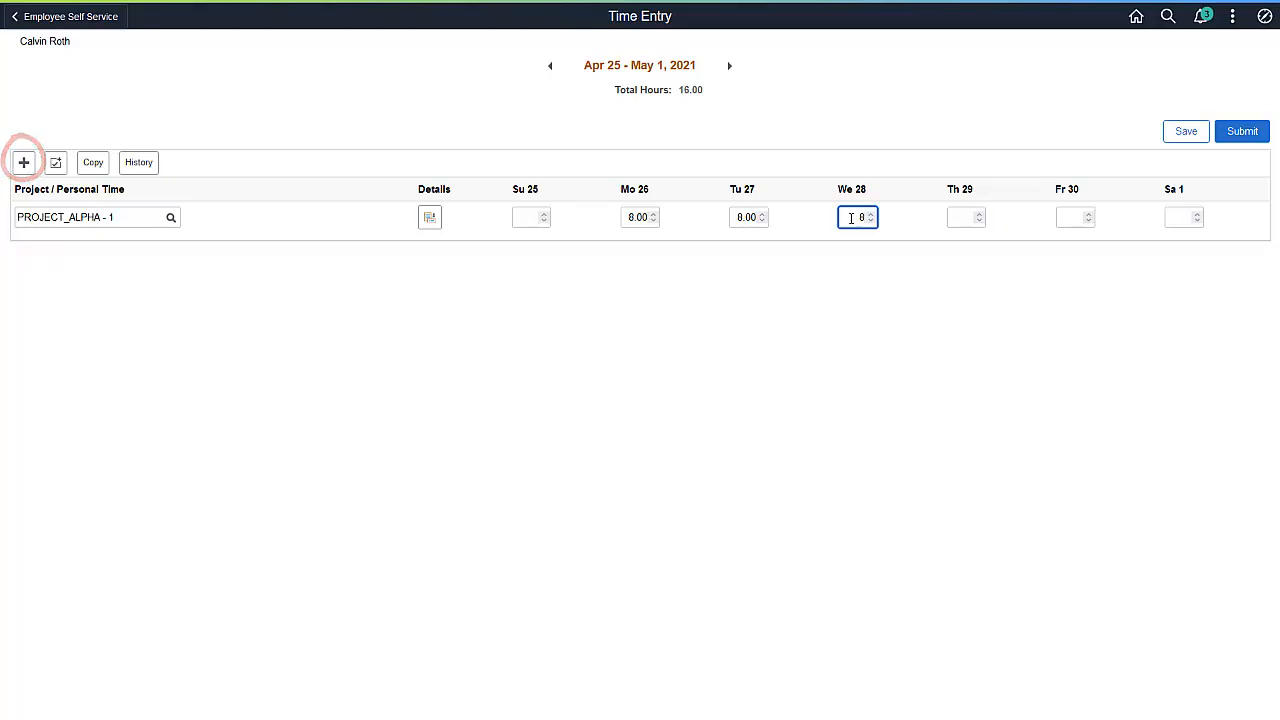
# Add a Vacation row with 8 hours each on Thursday 29 and Friday 30, and open the time sheet history.
pyautogui.click(24, 162)
pyautogui.click(170, 258)
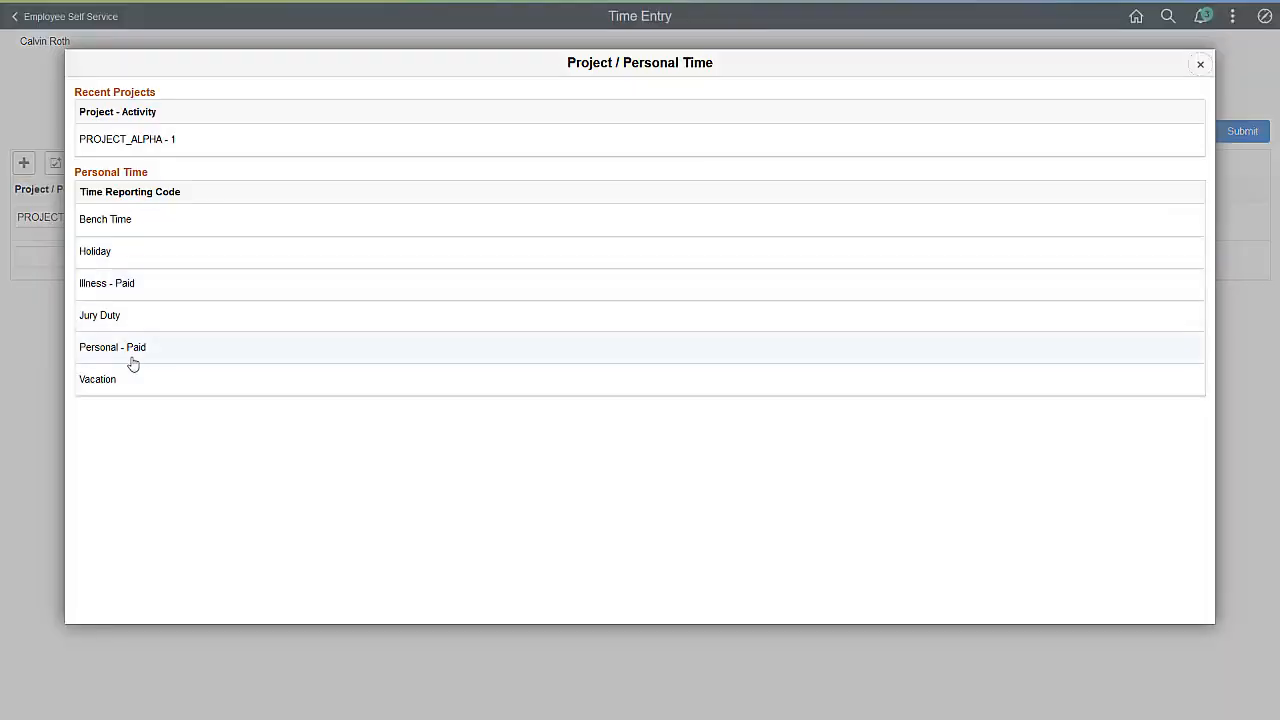
pyautogui.click(117, 377)
pyautogui.click(966, 257)
pyautogui.write('8')
pyautogui.click(1074, 257)
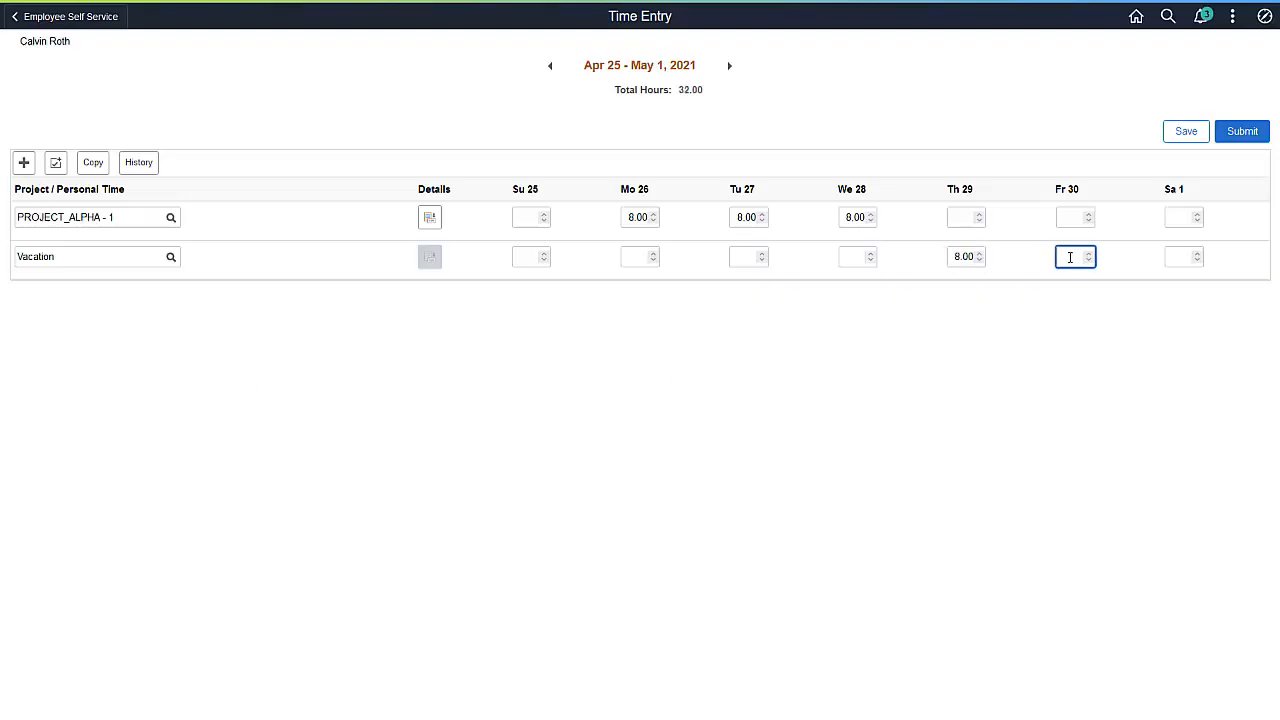
pyautogui.write('8')
pyautogui.click(140, 164)
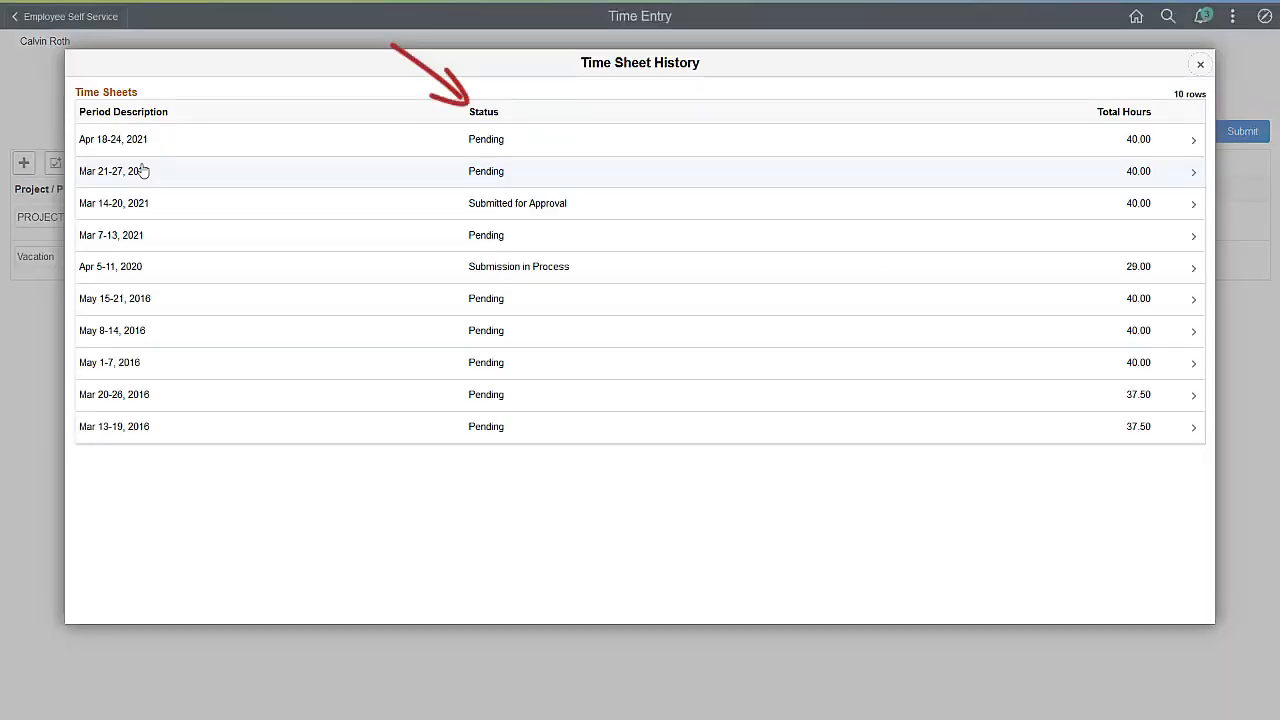